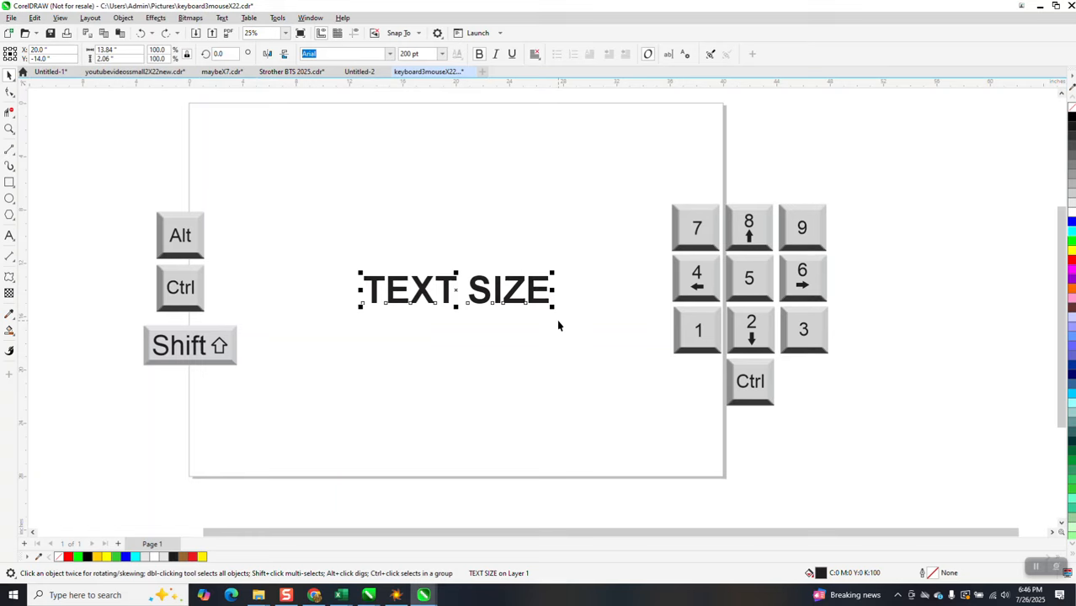
- Enlarge the selected TEXT SIZE text to 230 pt in 10 pt increments
{"action": "key", "text": "ctrl+KP_8"}
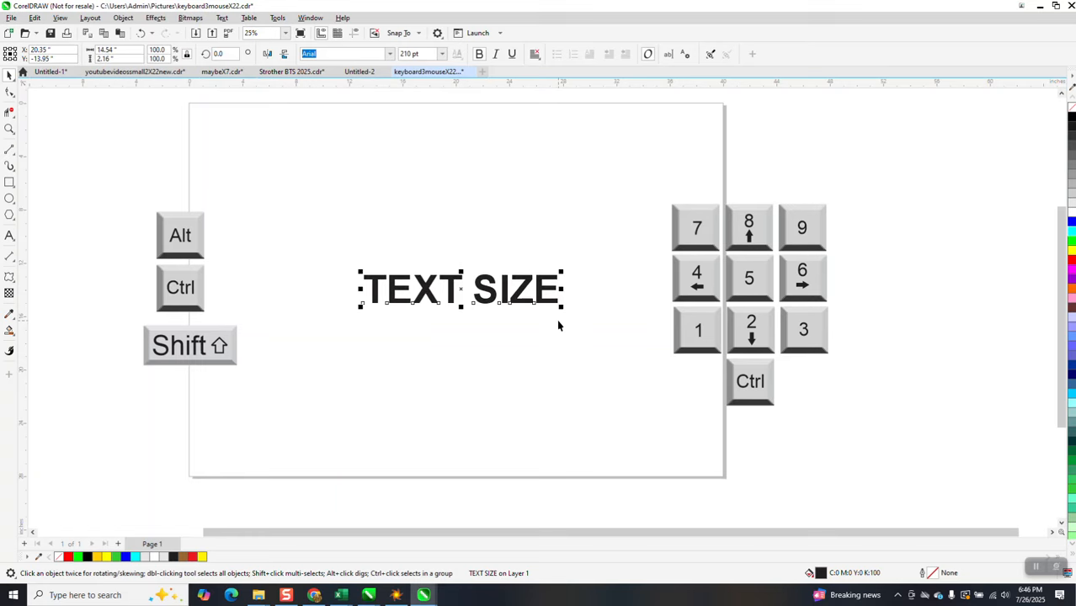
{"action": "key", "text": "ctrl+KP_8"}
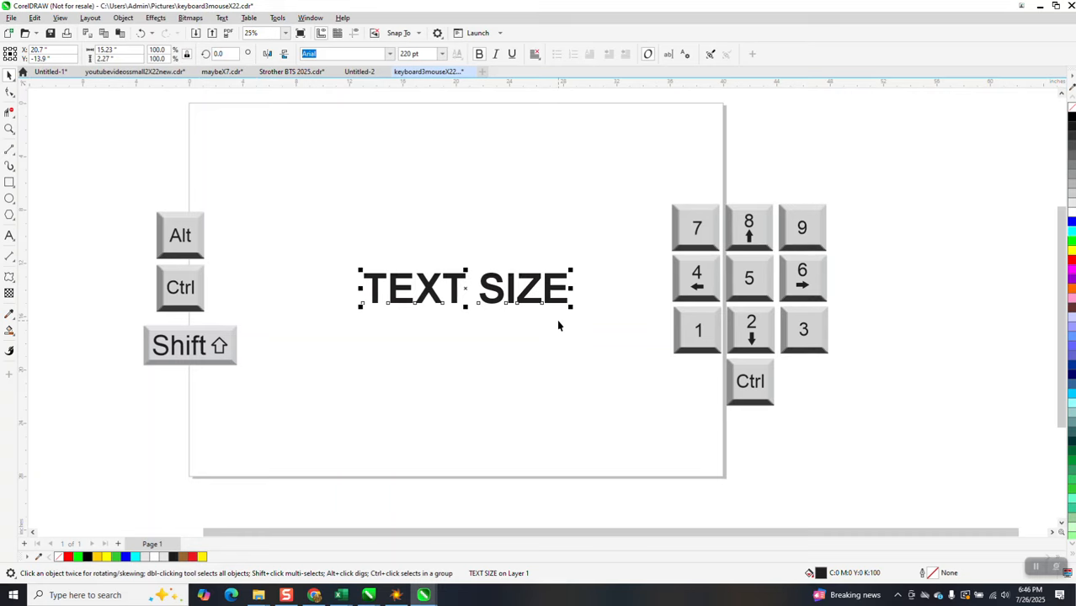
{"action": "key", "text": "ctrl+KP_8"}
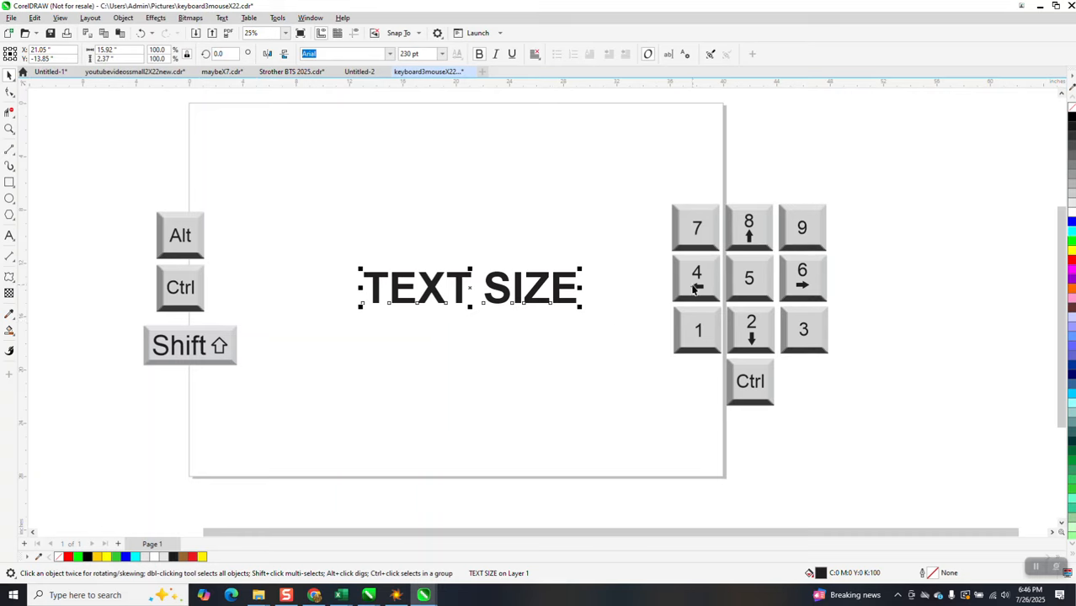
- Reduce the TEXT SIZE text to 200 pt in 10 pt increments
{"action": "key", "text": "ctrl+KP_4"}
{"action": "key", "text": "ctrl+KP_4"}
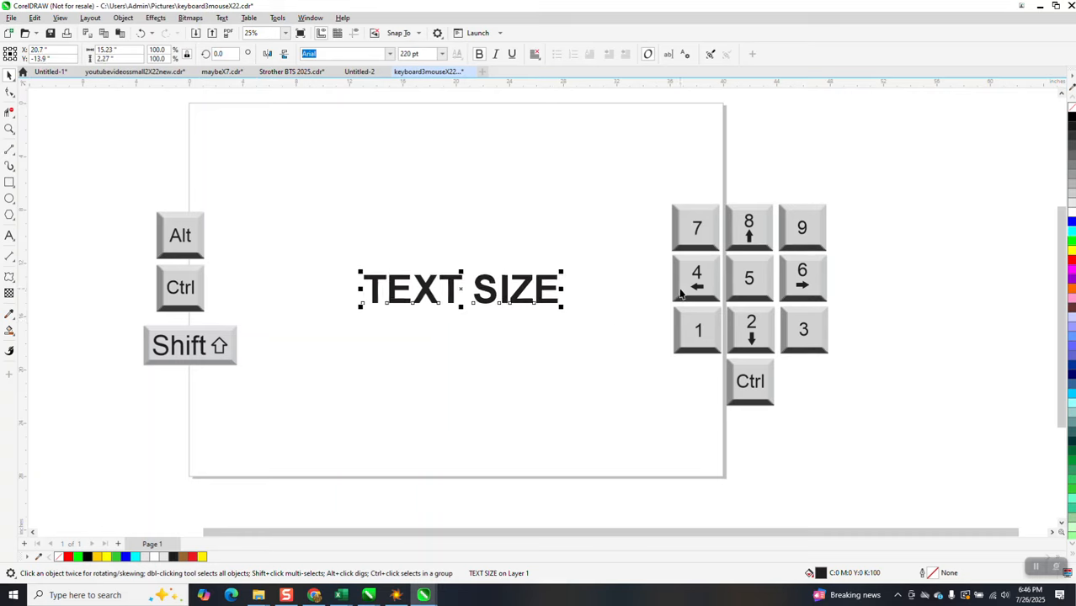
{"action": "key", "text": "ctrl+KP_4"}
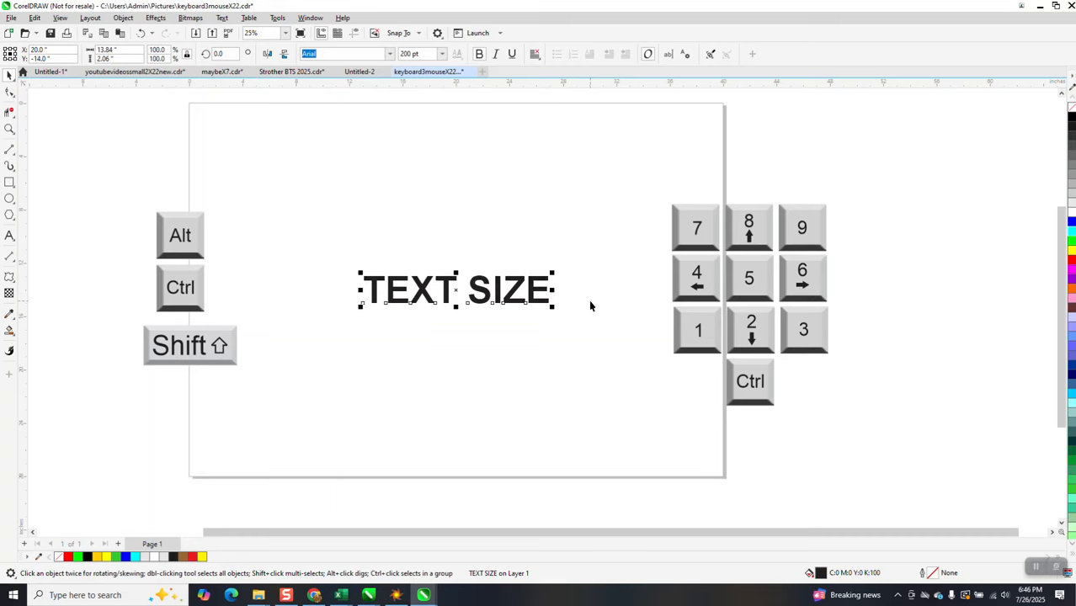
- Enlarge the TEXT SIZE text to 209 pt in fine 1 pt increments
{"action": "key", "text": "ctrl+KP_8"}
{"action": "key", "text": "ctrl+KP_8"}
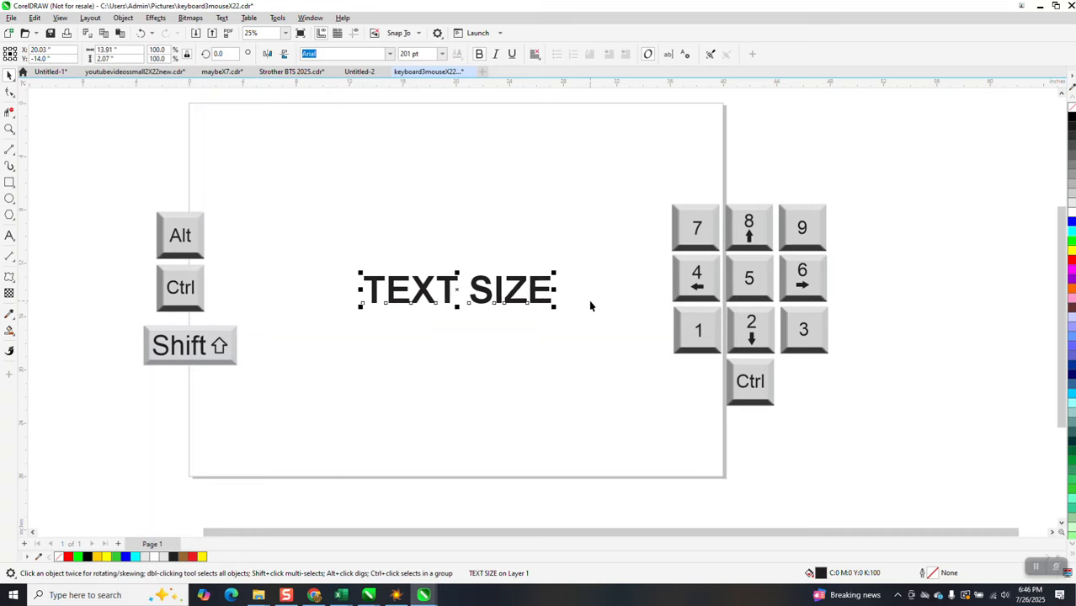
{"action": "key", "text": "ctrl+KP_8"}
{"action": "key", "text": "ctrl+KP_8"}
{"action": "key", "text": "ctrl+KP_8"}
{"action": "key", "text": "ctrl+KP_8"}
{"action": "key", "text": "ctrl+KP_8"}
{"action": "key", "text": "ctrl+KP_8"}
{"action": "key", "text": "ctrl+KP_8"}
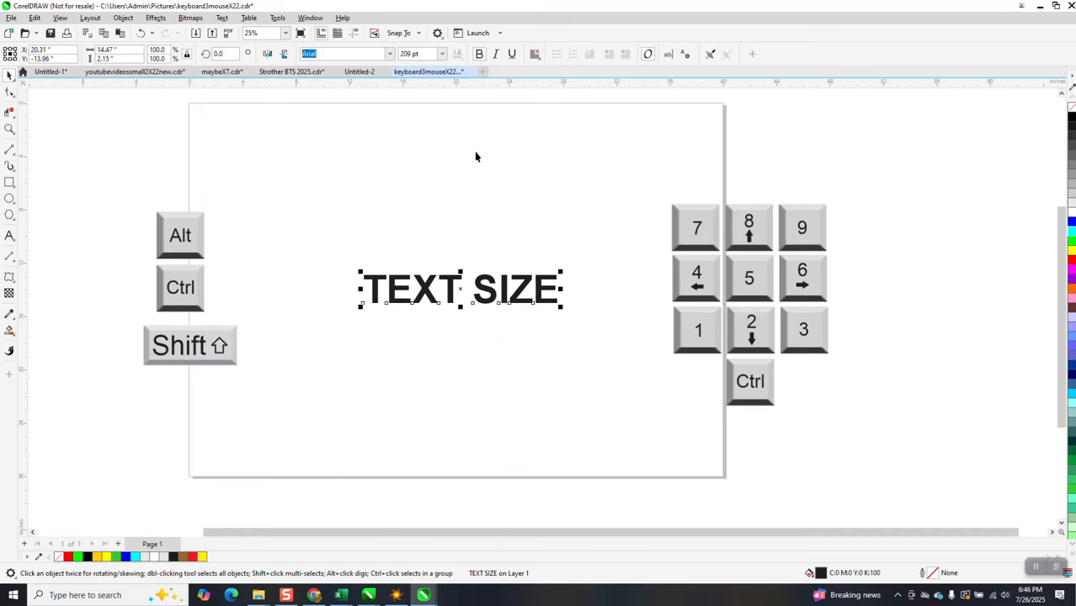
- Reduce the TEXT SIZE text to 200 pt in fine 1 pt increments
{"action": "key", "text": "ctrl+KP_2"}
{"action": "key", "text": "ctrl+KP_2"}
{"action": "key", "text": "ctrl+KP_2"}
{"action": "key", "text": "ctrl+KP_2"}
{"action": "key", "text": "ctrl+KP_2"}
{"action": "key", "text": "ctrl+KP_2"}
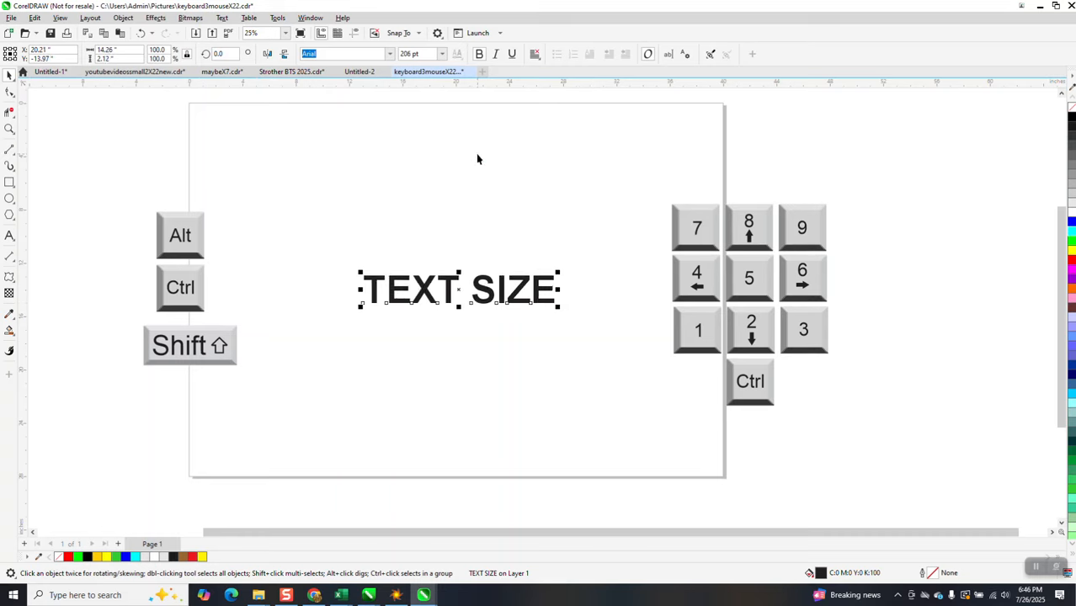
{"action": "key", "text": "ctrl+KP_2"}
{"action": "key", "text": "ctrl+KP_2"}
{"action": "key", "text": "ctrl+KP_2"}
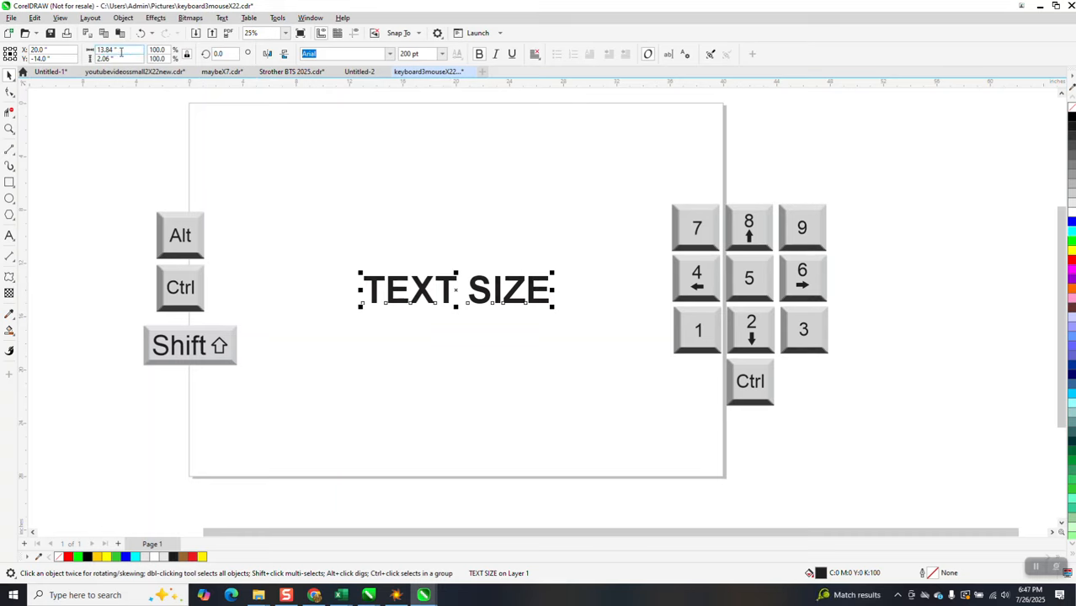
- Scale the TEXT SIZE text proportionally to 15 inches wide, and set its height to 3 inches without keeping the proportions
{"action": "left_click_drag", "start_coordinate": [121, 52], "coordinate": [74, 54]}
{"action": "type", "text": "15"}
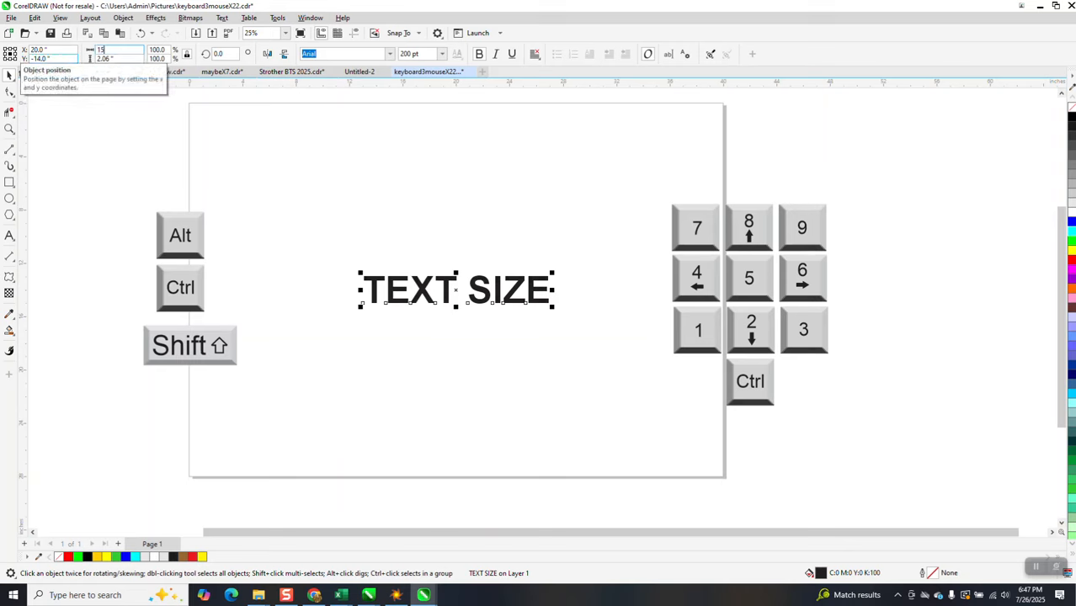
{"action": "key", "text": "Return"}
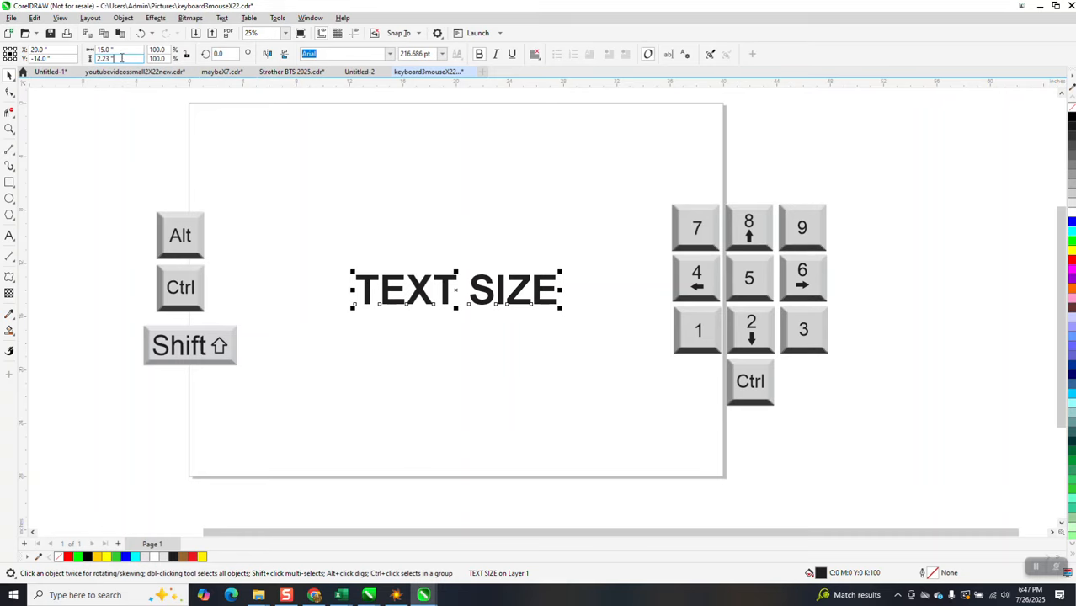
{"action": "type", "text": "3"}
{"action": "key", "text": "Return"}
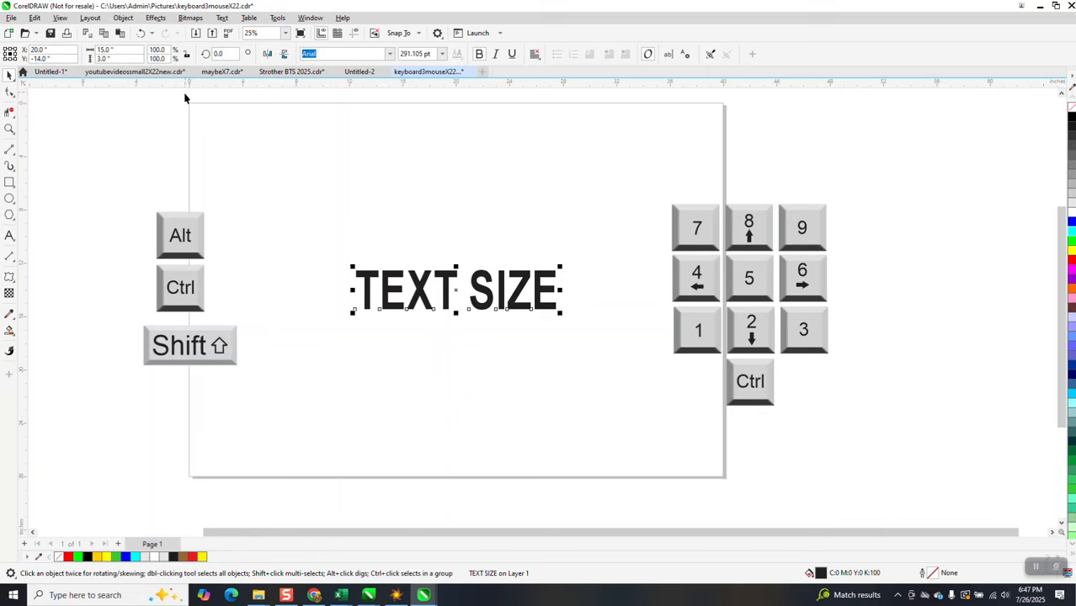
- Tighten the gap between the words TEXT and SIZE with the Shape tool, leaving the letter spacing alone
{"action": "left_click", "coordinate": [10, 93]}
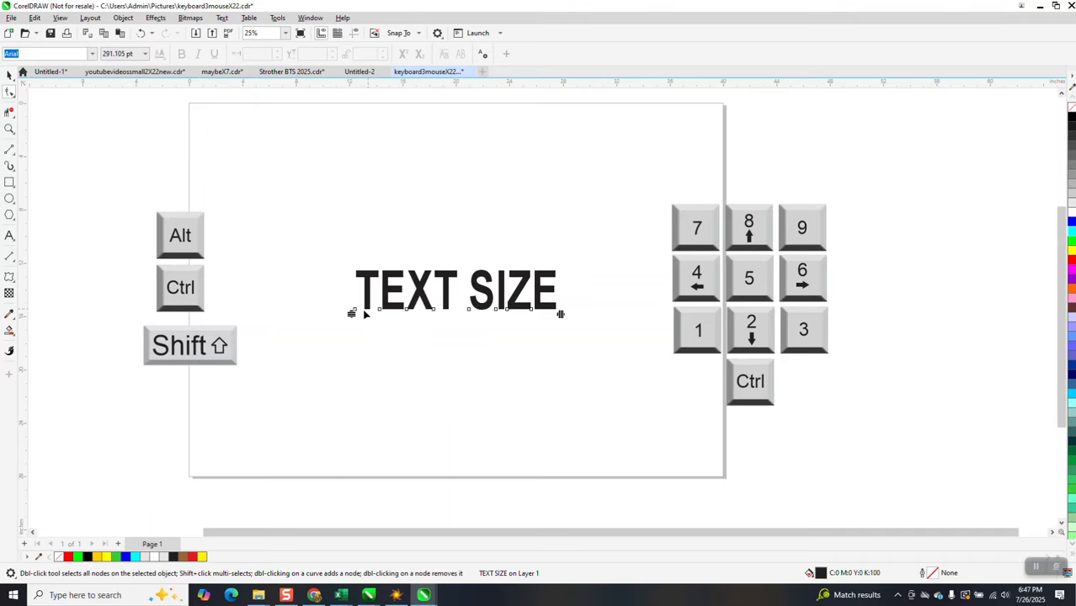
{"action": "left_click", "coordinate": [10, 129]}
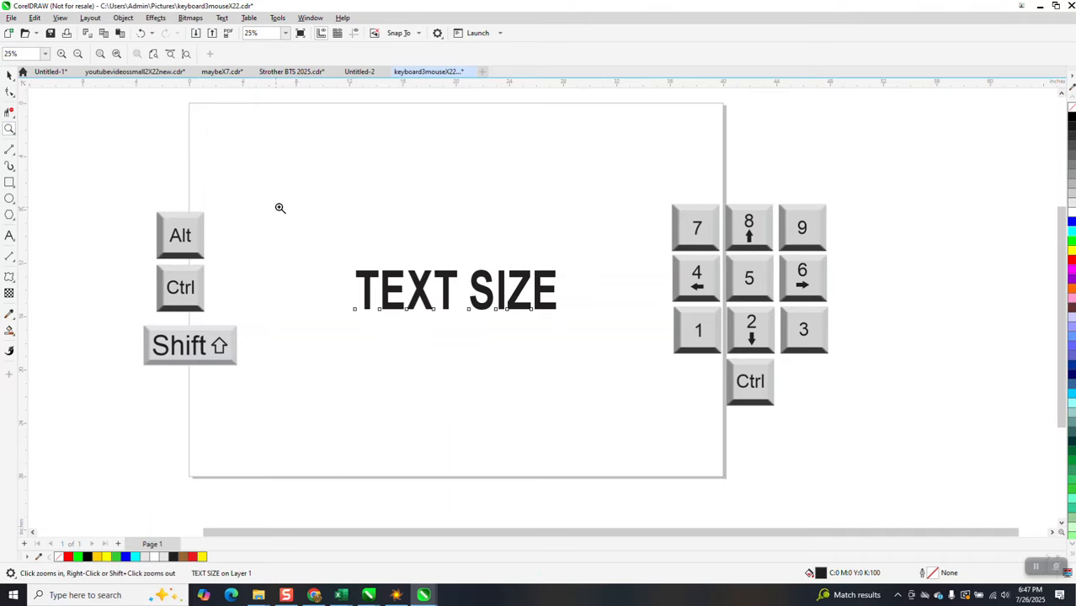
{"action": "left_click_drag", "start_coordinate": [291, 215], "coordinate": [749, 406]}
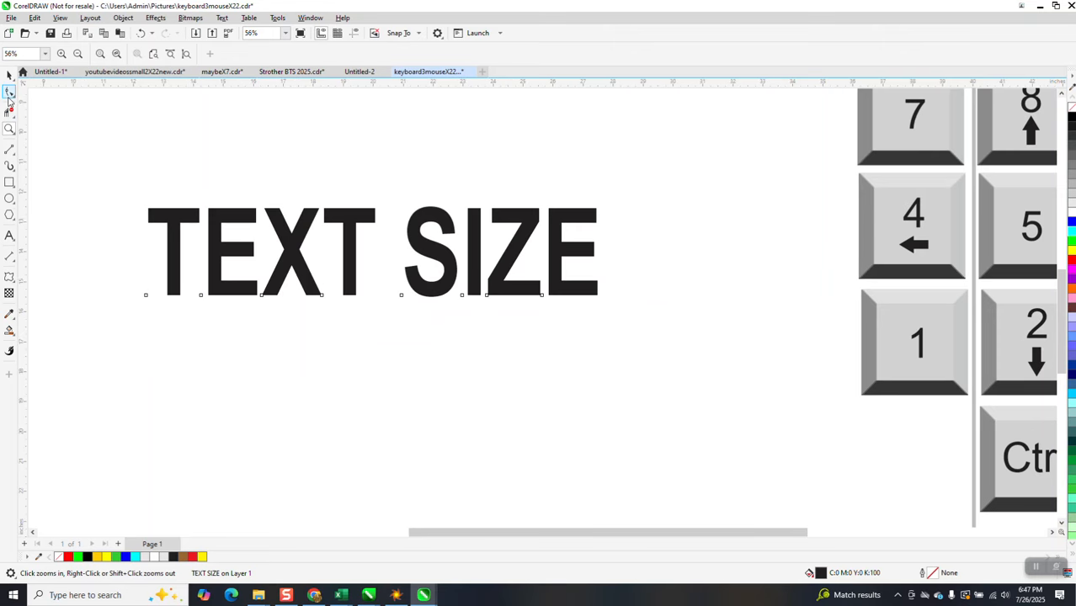
{"action": "left_click", "coordinate": [10, 92]}
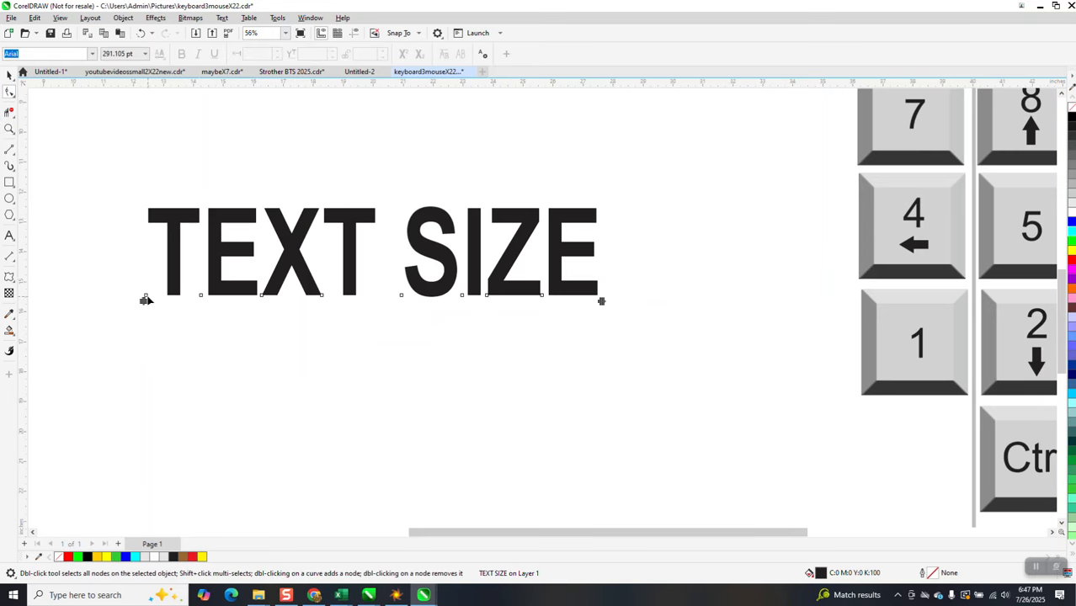
{"action": "mouse_move", "coordinate": [602, 302]}
{"action": "left_mouse_down"}
{"action": "mouse_move", "coordinate": [758, 315]}
{"action": "mouse_move", "coordinate": [605, 317]}
{"action": "mouse_move", "coordinate": [710, 307]}
{"action": "mouse_move", "coordinate": [727, 312]}
{"action": "mouse_move", "coordinate": [594, 319]}
{"action": "mouse_move", "coordinate": [763, 319]}
{"action": "mouse_move", "coordinate": [530, 309]}
{"action": "mouse_move", "coordinate": [711, 309]}
{"action": "mouse_move", "coordinate": [559, 305]}
{"action": "mouse_move", "coordinate": [586, 298]}
{"action": "left_mouse_up"}
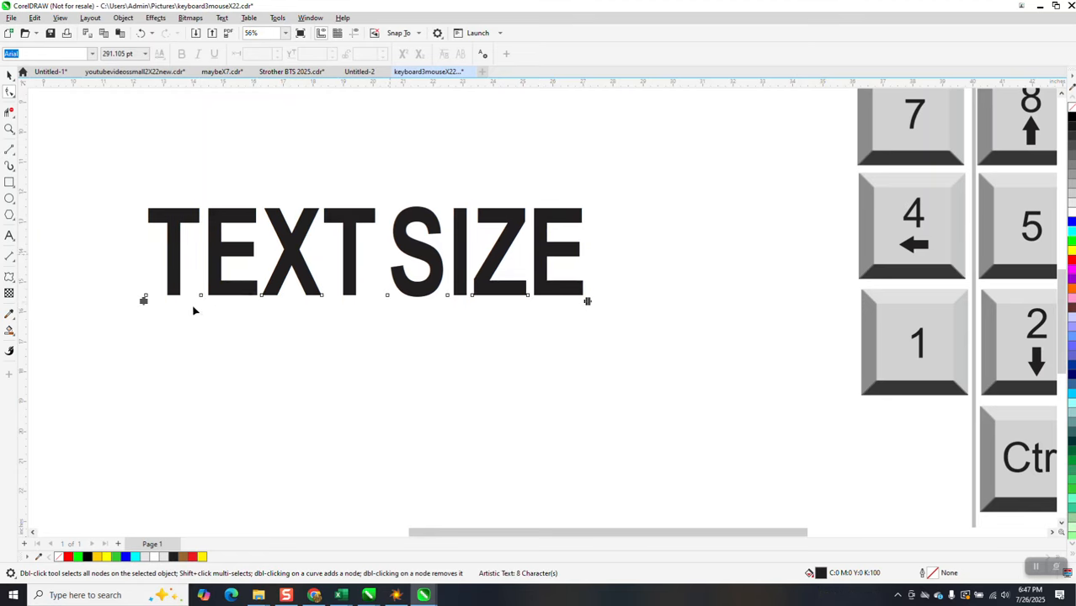
- Resize only the first letter T to 400 pt using its Shape tool node, and undo the resize
{"action": "left_click", "coordinate": [145, 299]}
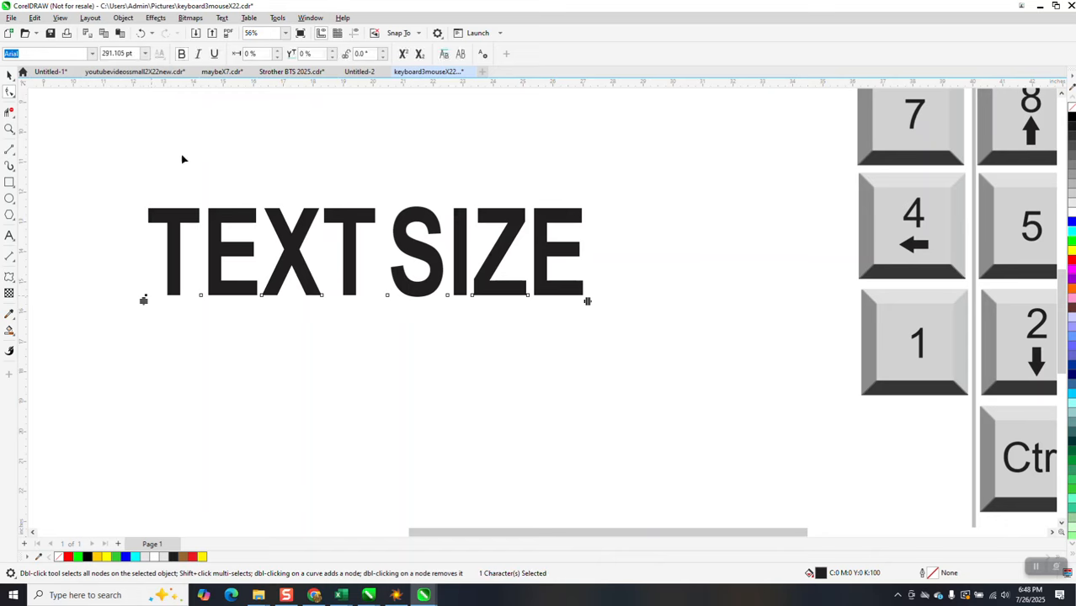
{"action": "left_click", "coordinate": [138, 53]}
{"action": "type", "text": "400"}
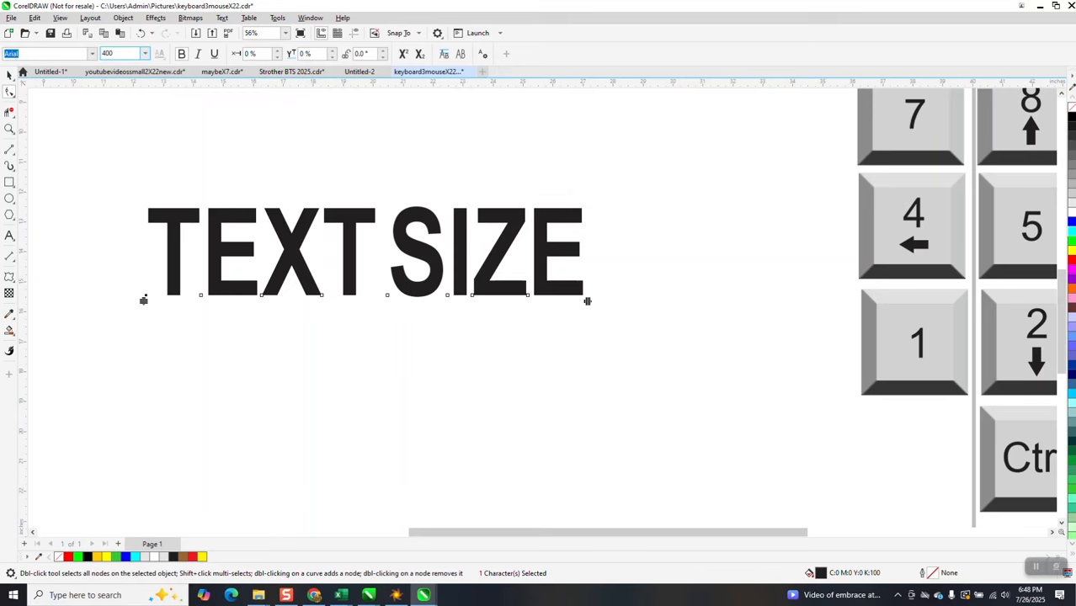
{"action": "key", "text": "Return"}
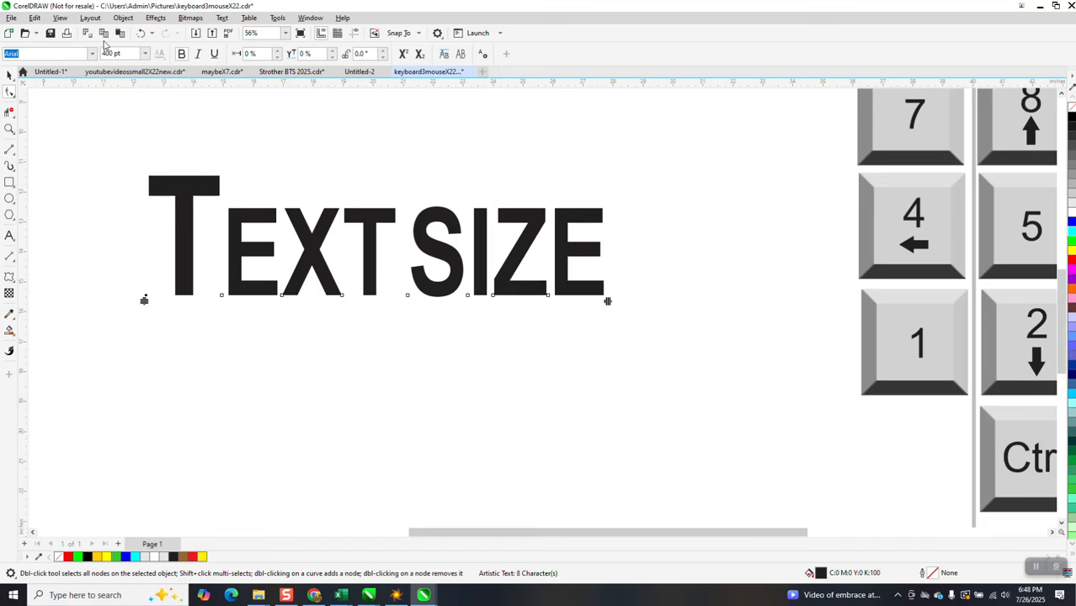
{"action": "left_click", "coordinate": [140, 33]}
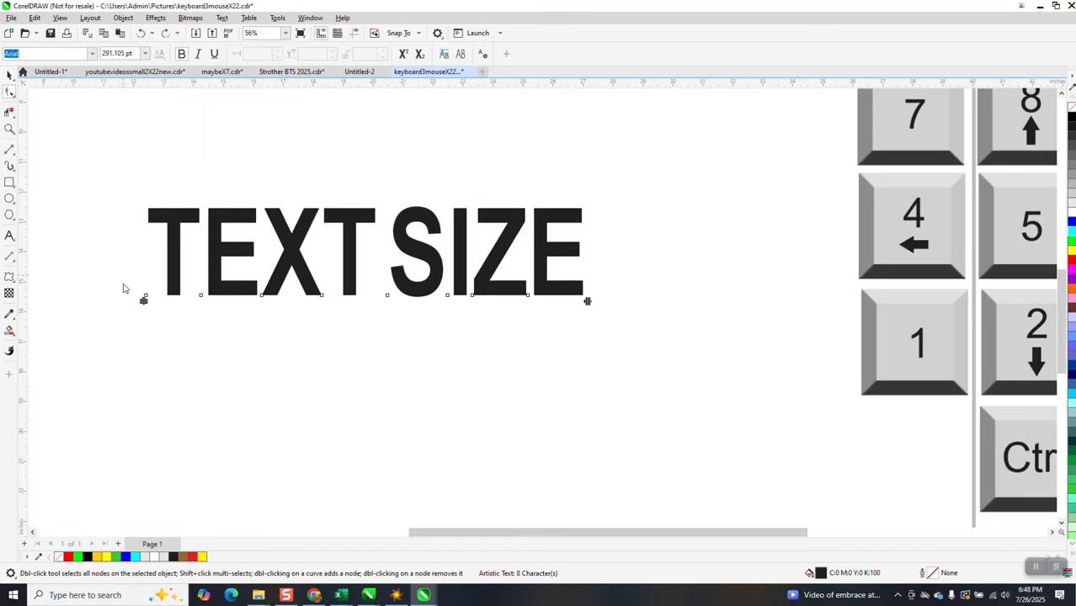
- Resize the four letters of the word TEXT to 400 pt using their Shape tool nodes, and undo the resize
{"action": "left_click_drag", "start_coordinate": [123, 279], "coordinate": [339, 330]}
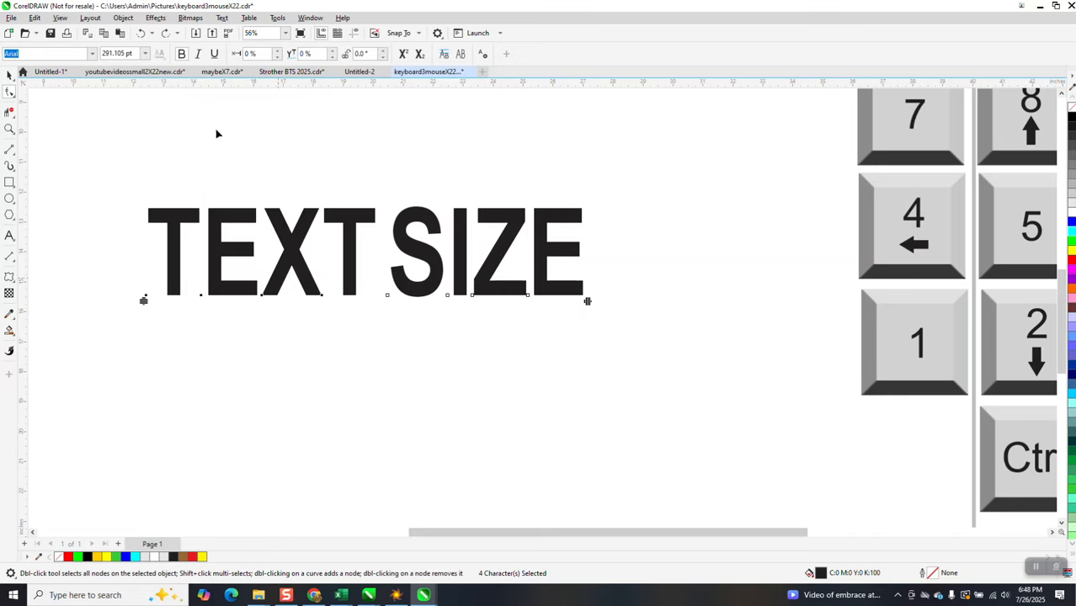
{"action": "left_click", "coordinate": [137, 55]}
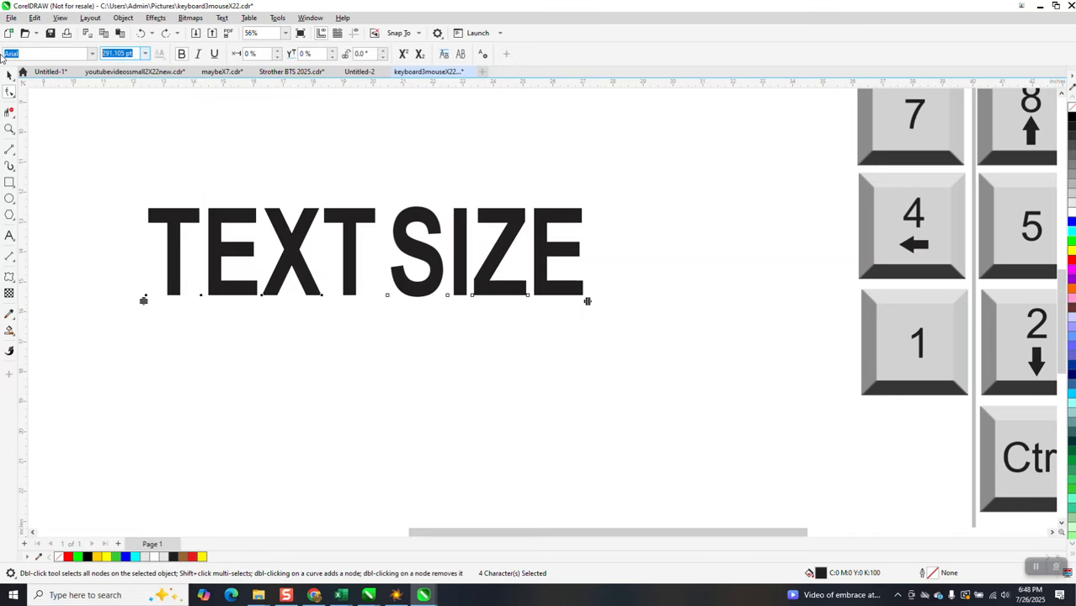
{"action": "type", "text": "400"}
{"action": "key", "text": "Return"}
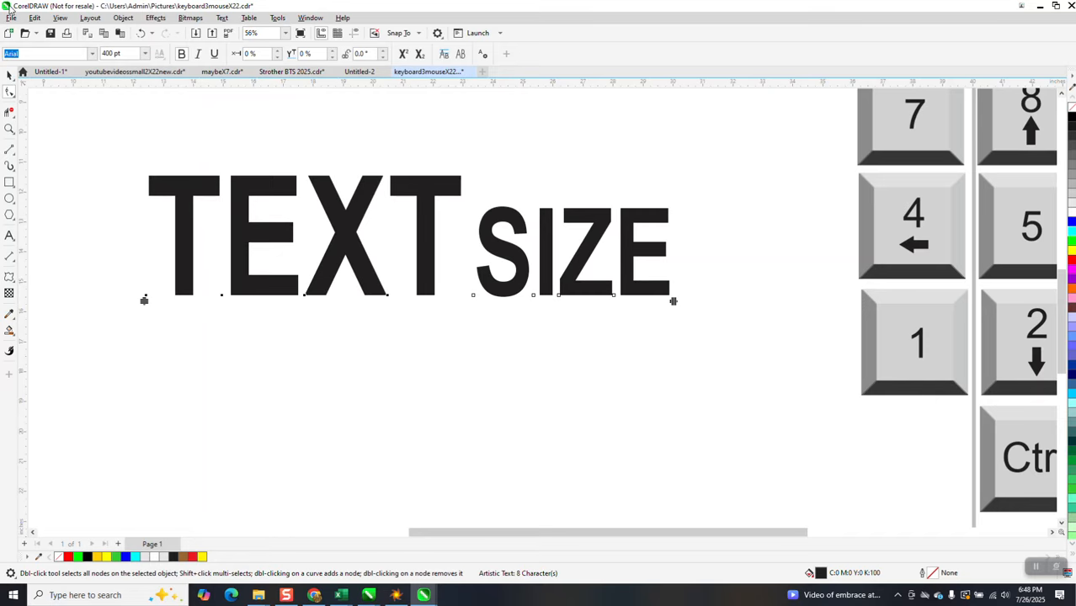
{"action": "left_click", "coordinate": [141, 33]}
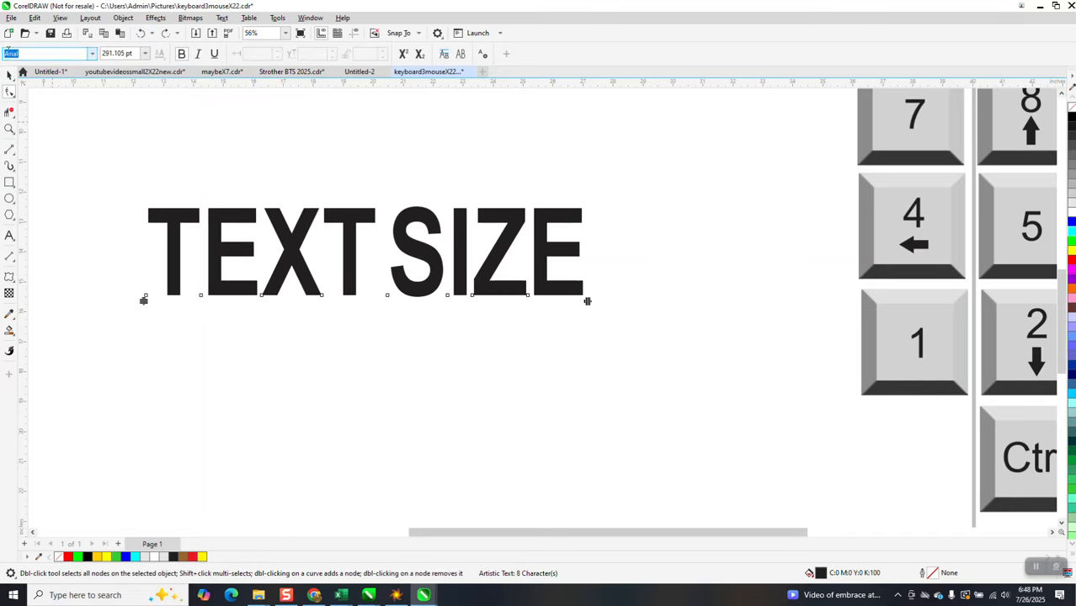
- Select the whole TEXT SIZE object with the Pick tool
{"action": "left_click", "coordinate": [10, 76]}
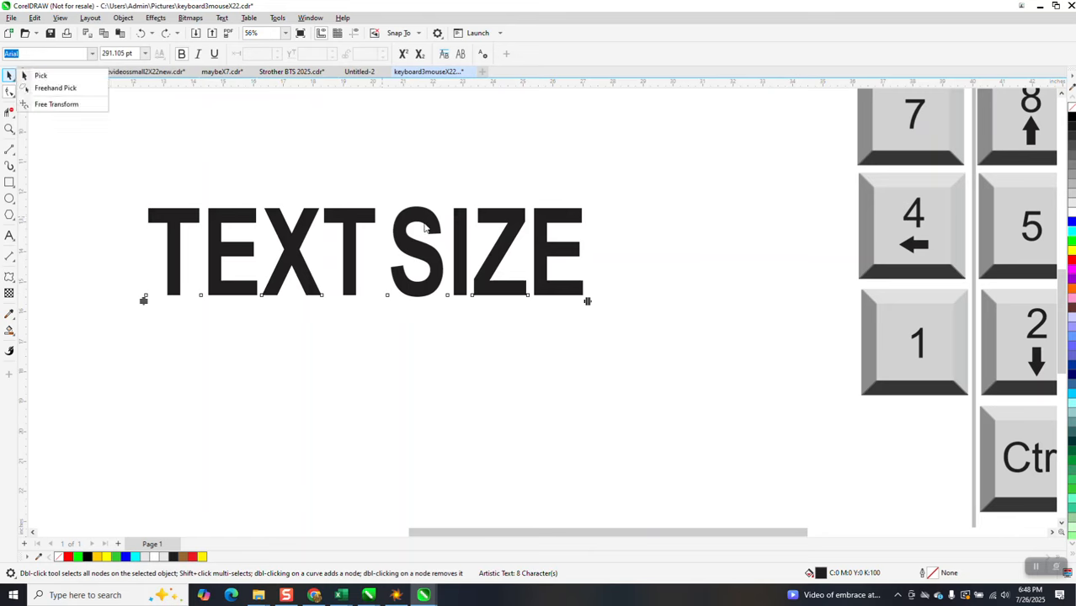
{"action": "left_click", "coordinate": [423, 226]}
{"action": "left_click", "coordinate": [9, 75]}
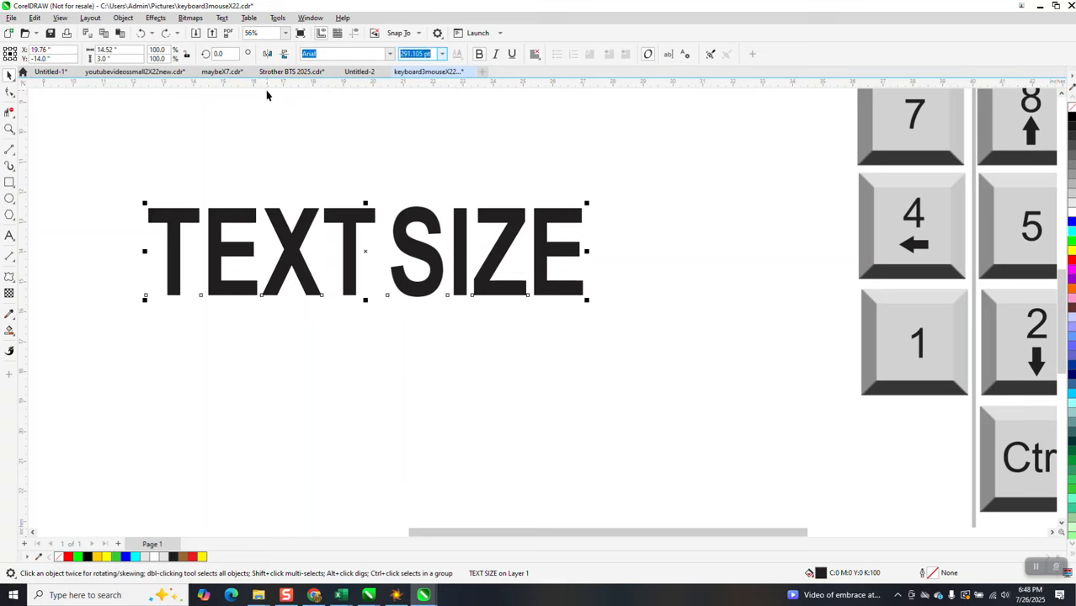
{"action": "left_click", "coordinate": [9, 76]}
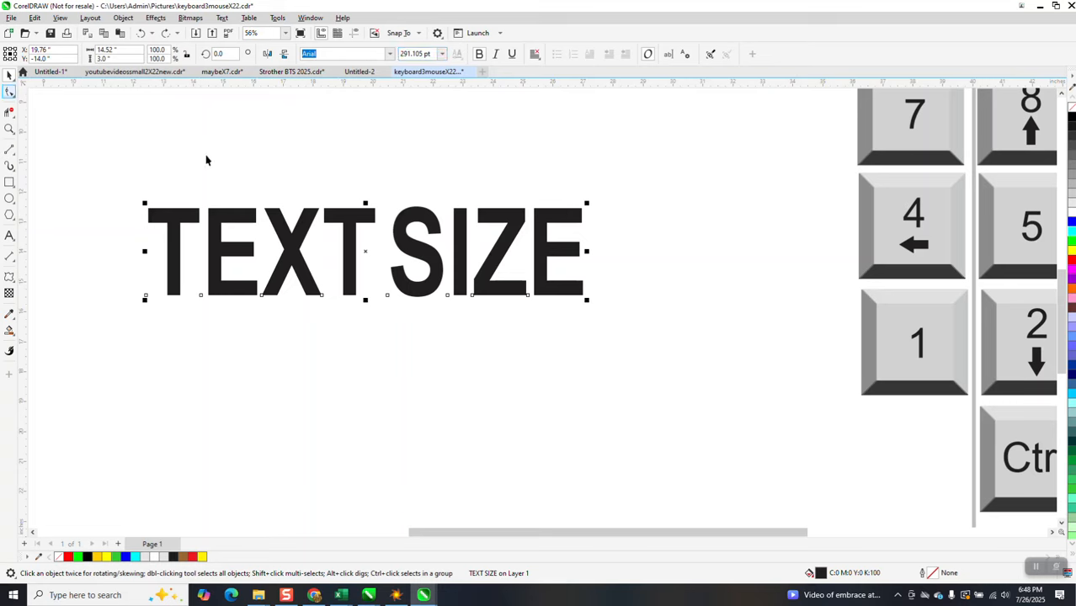
- Try to resize the word TEXT to 400 pt by selecting it with the Text tool, and undo the resize
{"action": "left_click", "coordinate": [9, 236]}
{"action": "left_click", "coordinate": [383, 226]}
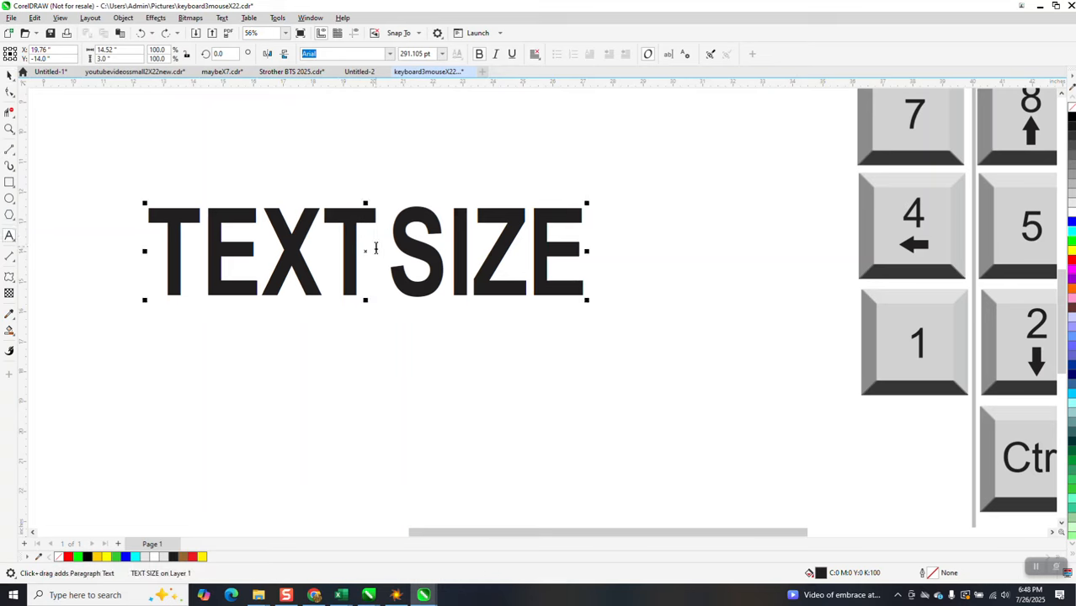
{"action": "left_click_drag", "start_coordinate": [373, 247], "coordinate": [146, 240]}
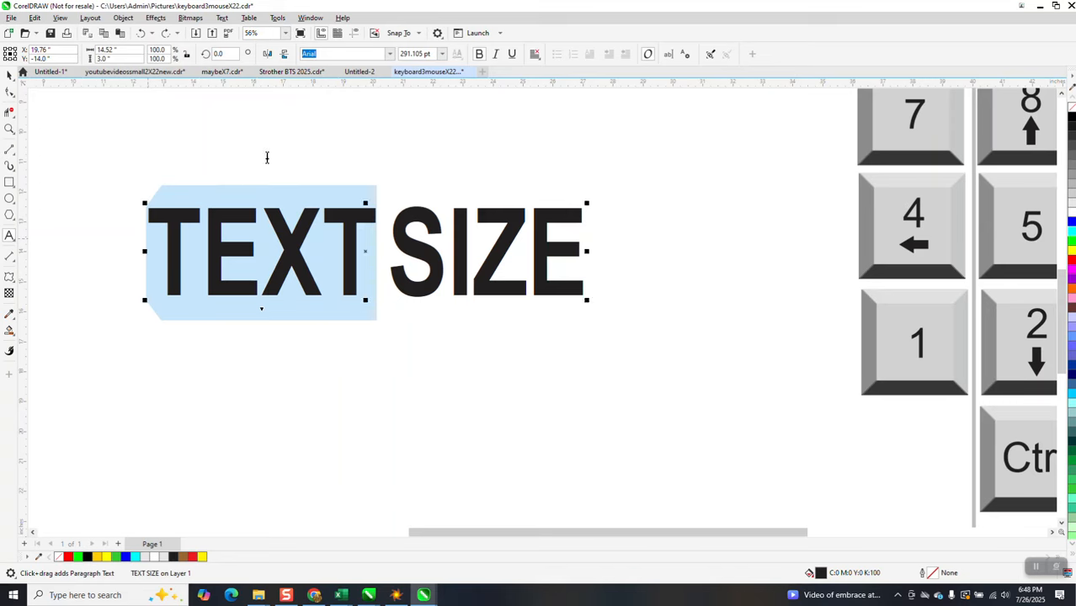
{"action": "left_click", "coordinate": [419, 54]}
{"action": "type", "text": "400"}
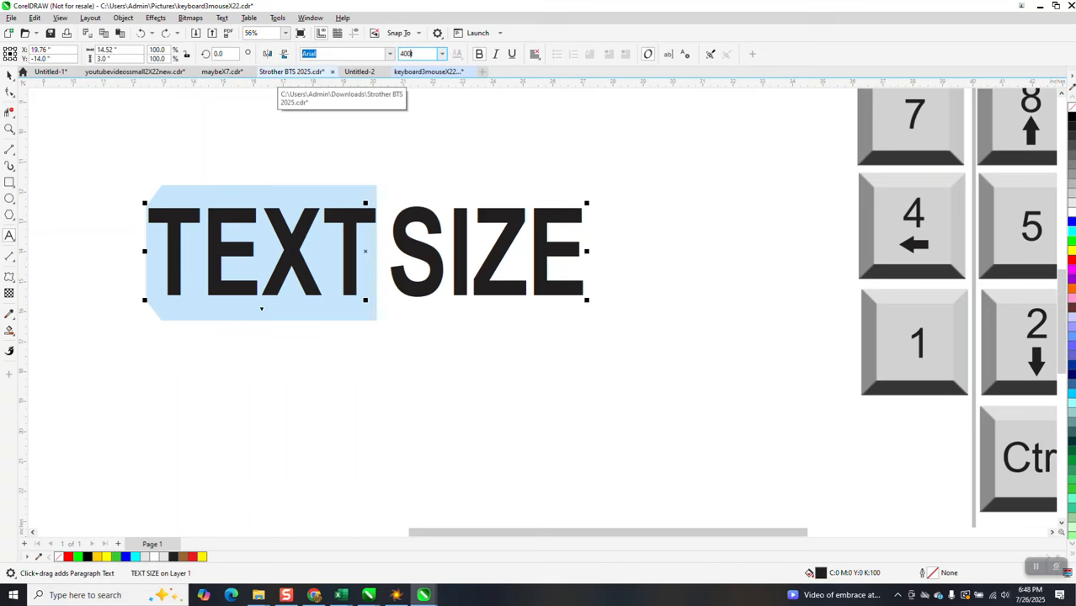
{"action": "key", "text": "Return"}
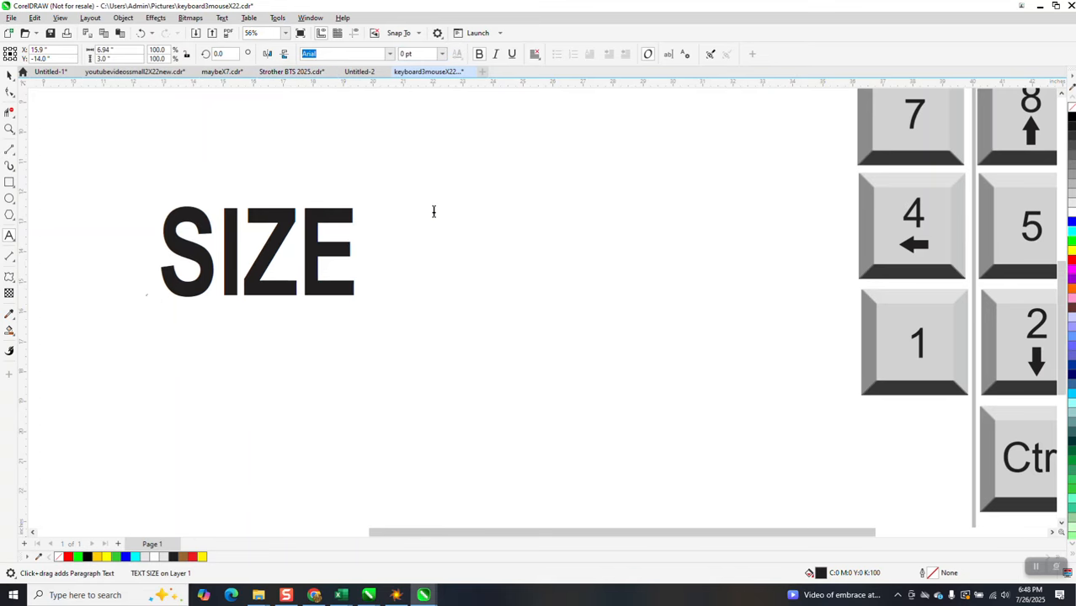
{"action": "scroll", "coordinate": [435, 211], "scroll_direction": "down", "scroll_amount": 2}
{"action": "scroll", "coordinate": [478, 225], "scroll_direction": "down", "scroll_amount": 2}
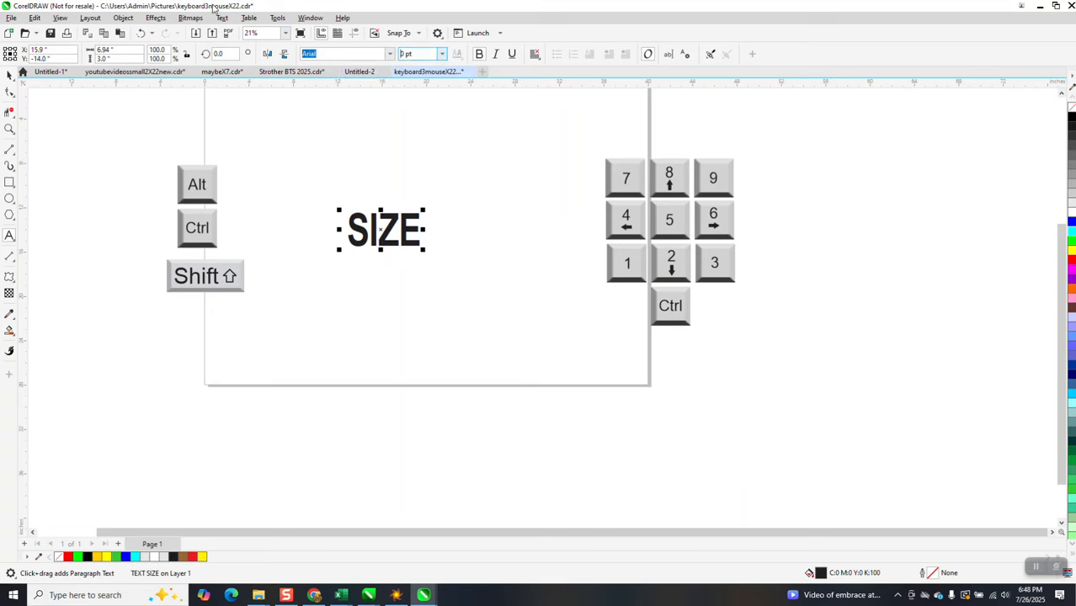
{"action": "left_click", "coordinate": [140, 33]}
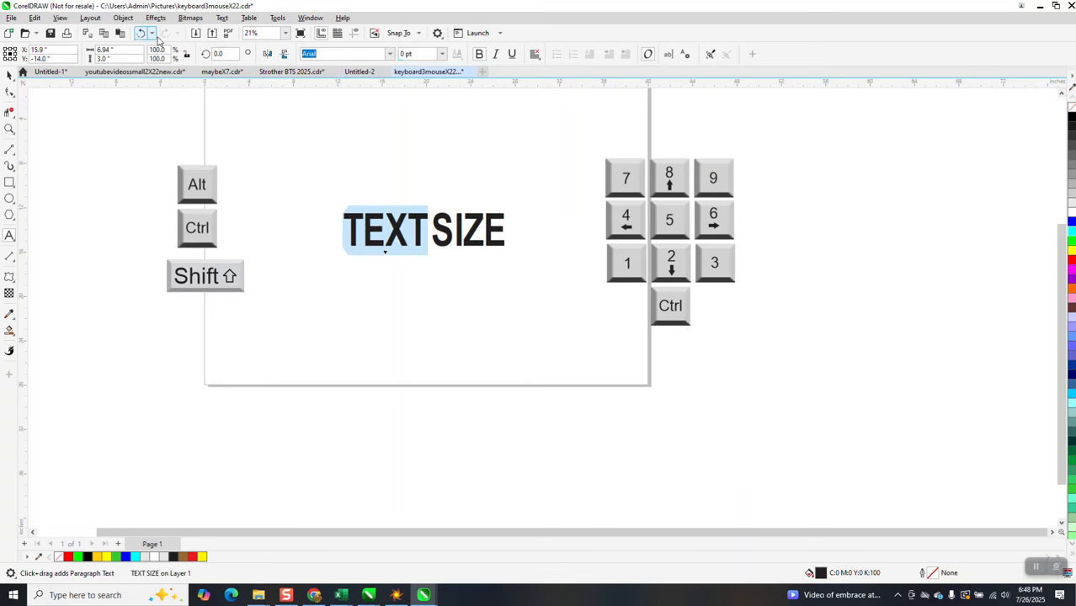
- Resize the selected word TEXT to 400 pt, leaving the word SIZE out of the change
{"action": "left_click", "coordinate": [431, 54]}
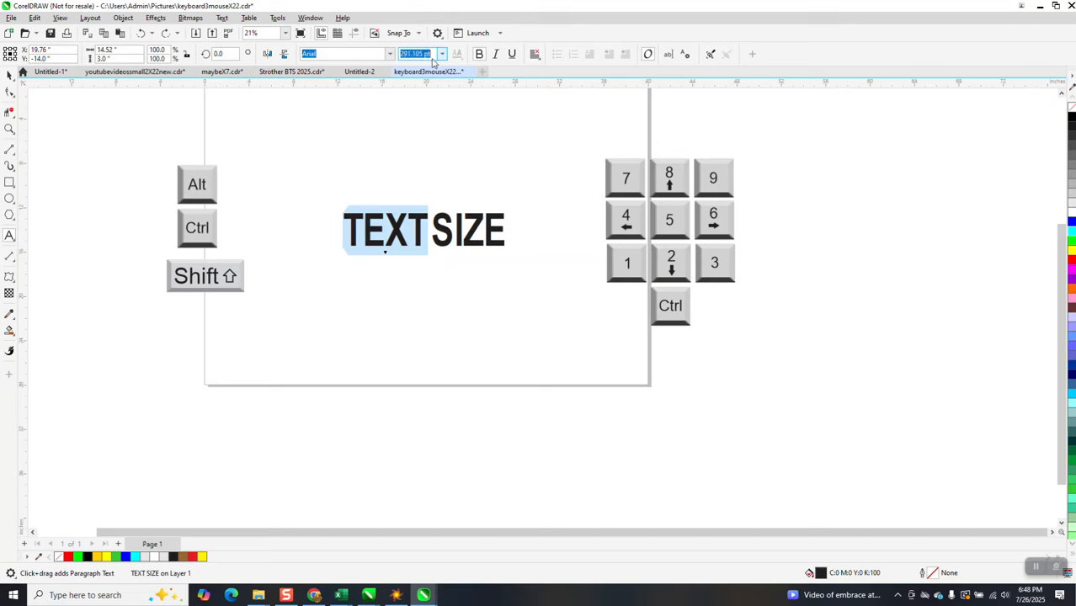
{"action": "key", "text": "BackSpace"}
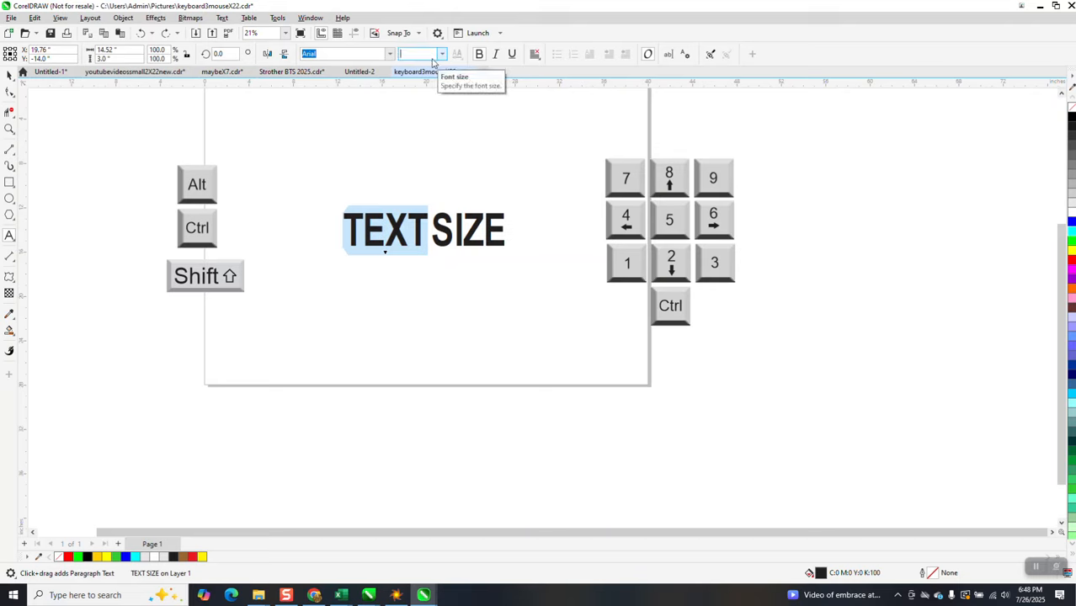
{"action": "type", "text": "400"}
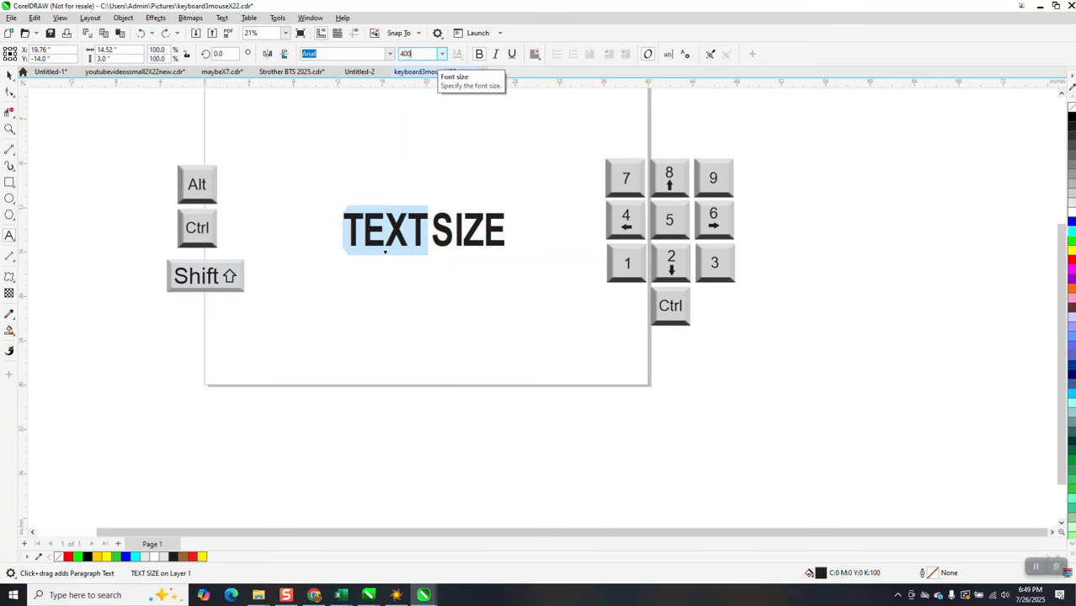
{"action": "key", "text": "Return"}
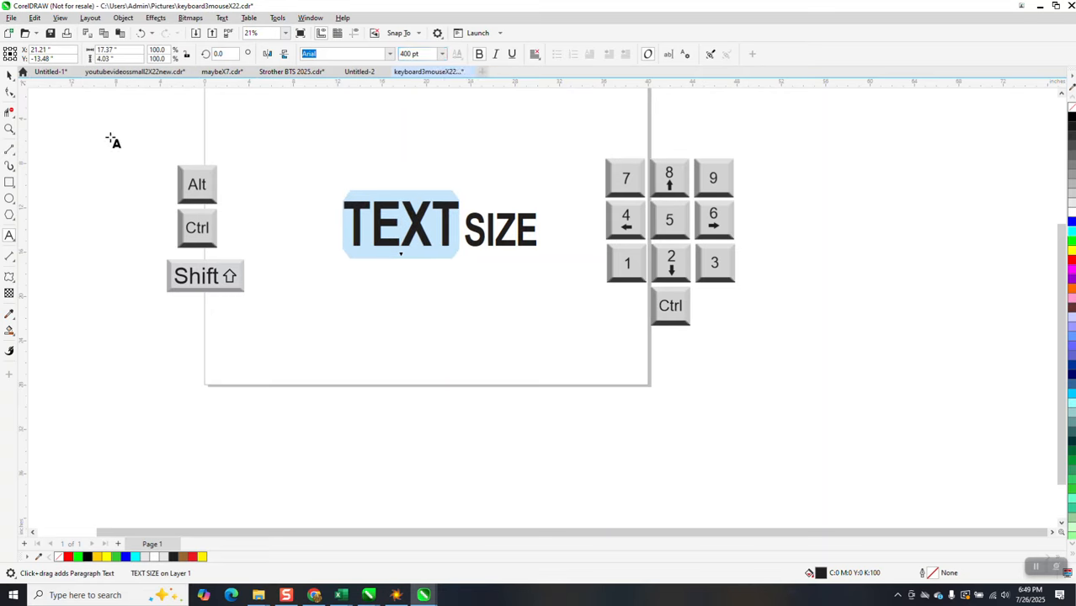
- Select the whole TEXT SIZE object with the Pick tool and undo the resize of the word TEXT
{"action": "left_click", "coordinate": [10, 129]}
{"action": "left_click_drag", "start_coordinate": [278, 172], "coordinate": [560, 366]}
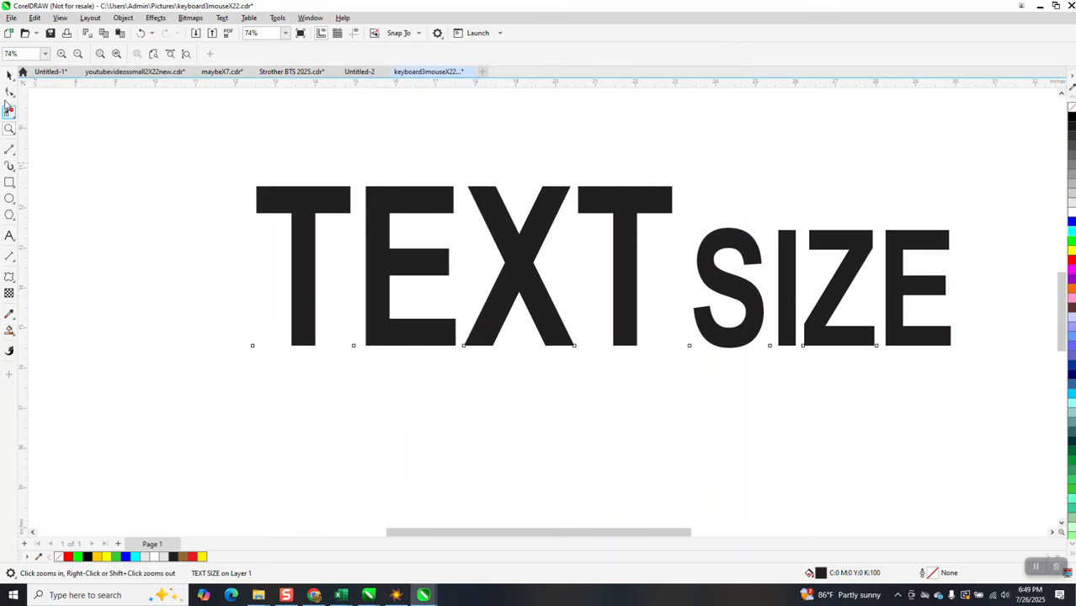
{"action": "left_click", "coordinate": [9, 75]}
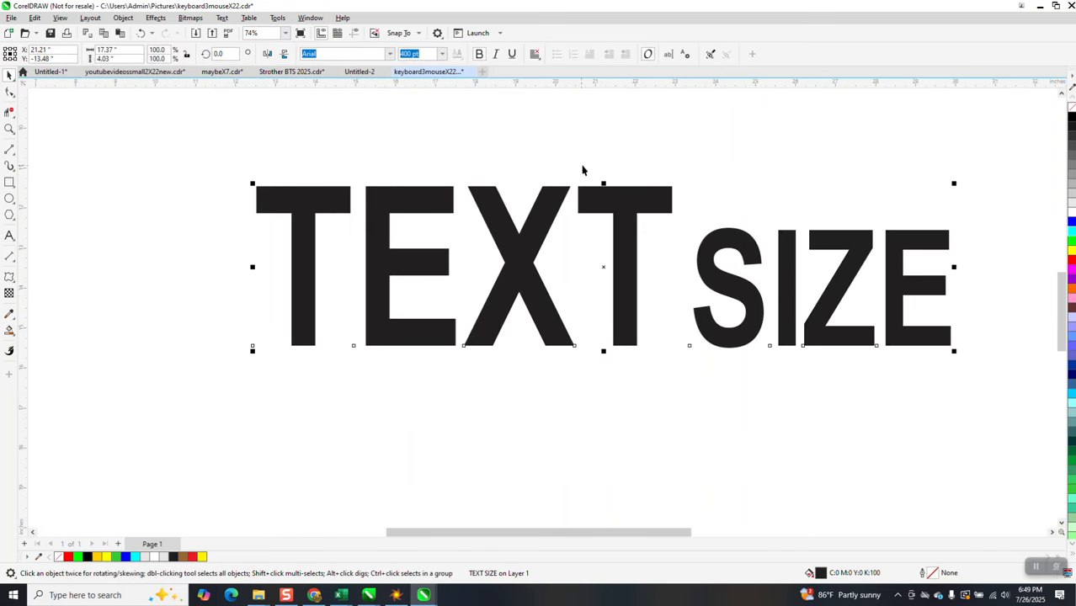
{"action": "left_click", "coordinate": [698, 243]}
{"action": "left_click", "coordinate": [646, 208]}
{"action": "left_click", "coordinate": [646, 208]}
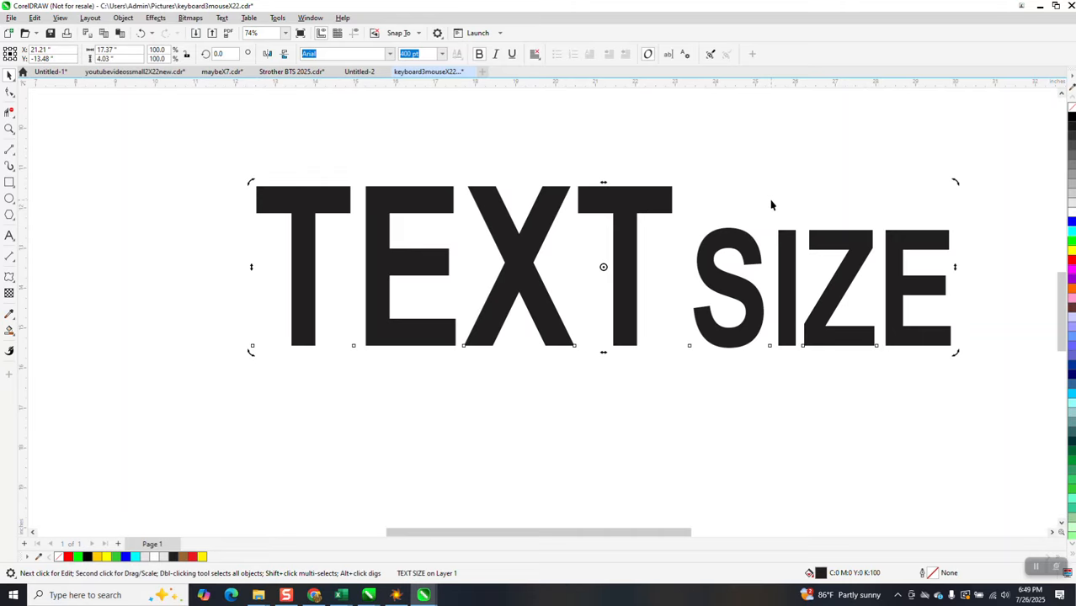
{"action": "left_click", "coordinate": [141, 33]}
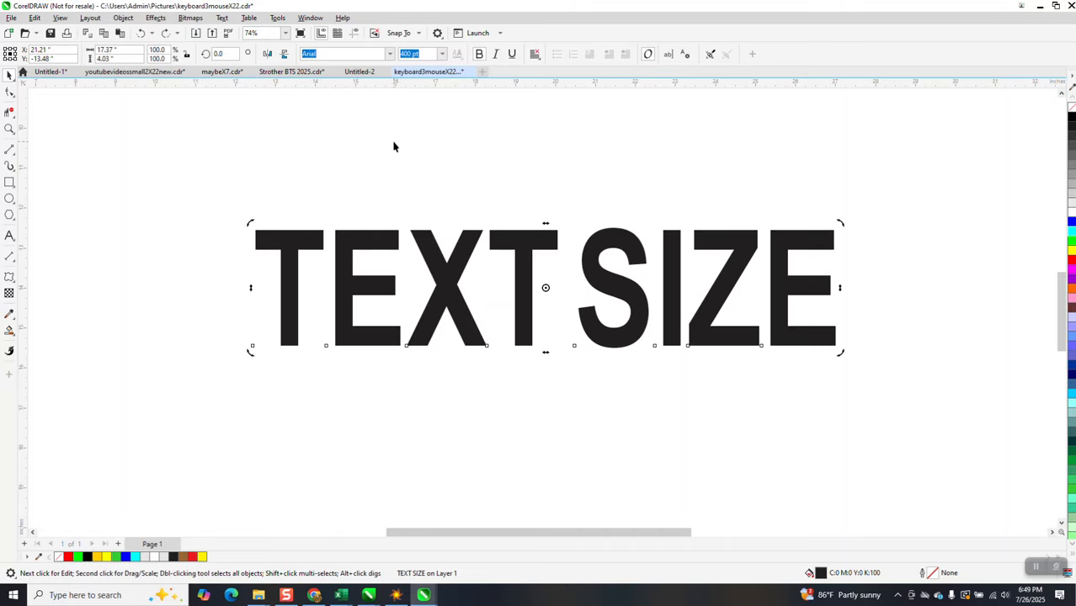
- Try the preset font sizes 100 pt and 200 pt on the whole TEXT SIZE object
{"action": "left_click", "coordinate": [441, 53]}
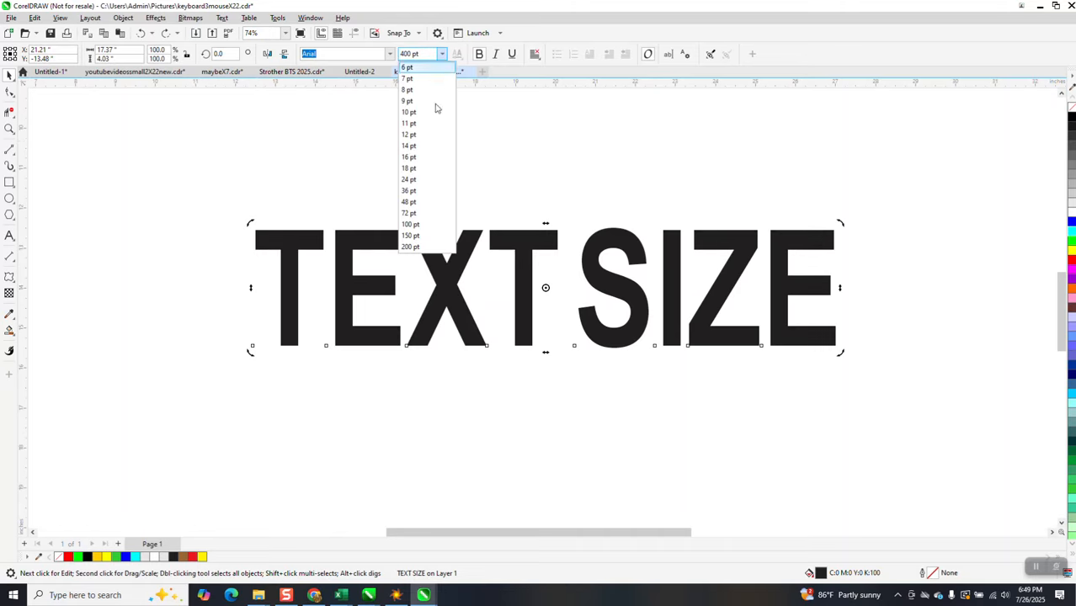
{"action": "left_click", "coordinate": [417, 224]}
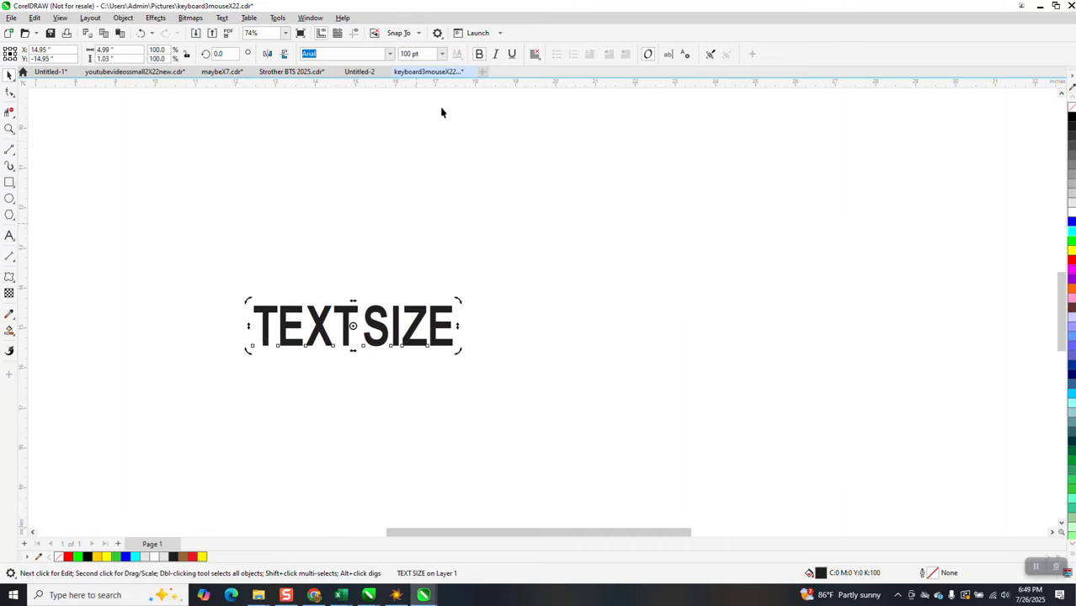
{"action": "left_click", "coordinate": [441, 54]}
{"action": "left_click", "coordinate": [414, 250]}
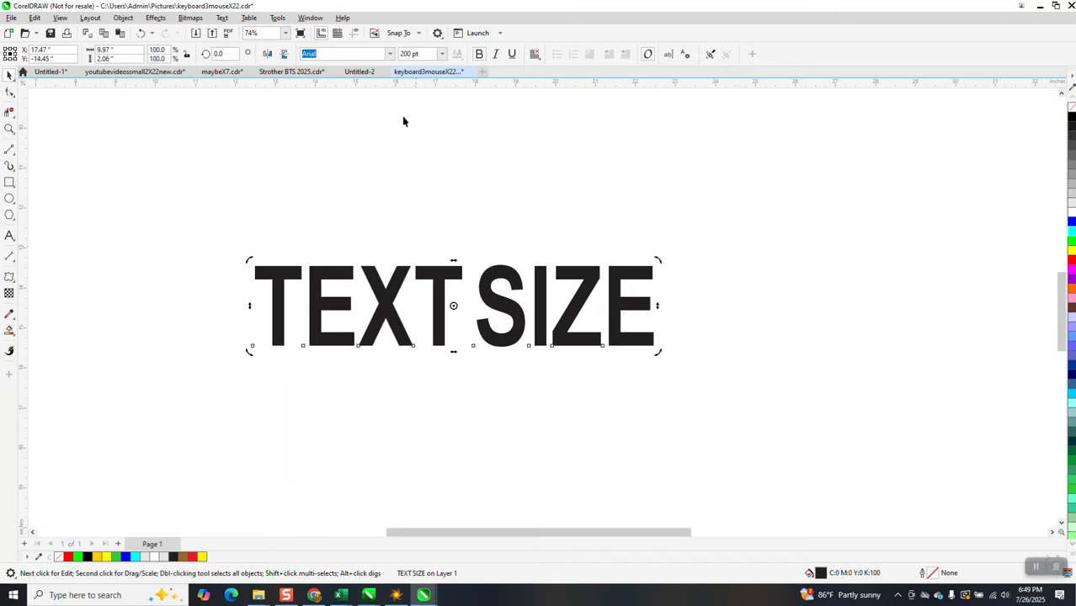
- Set the whole TEXT SIZE object to a custom font size of 175 pt
{"action": "left_click", "coordinate": [441, 54]}
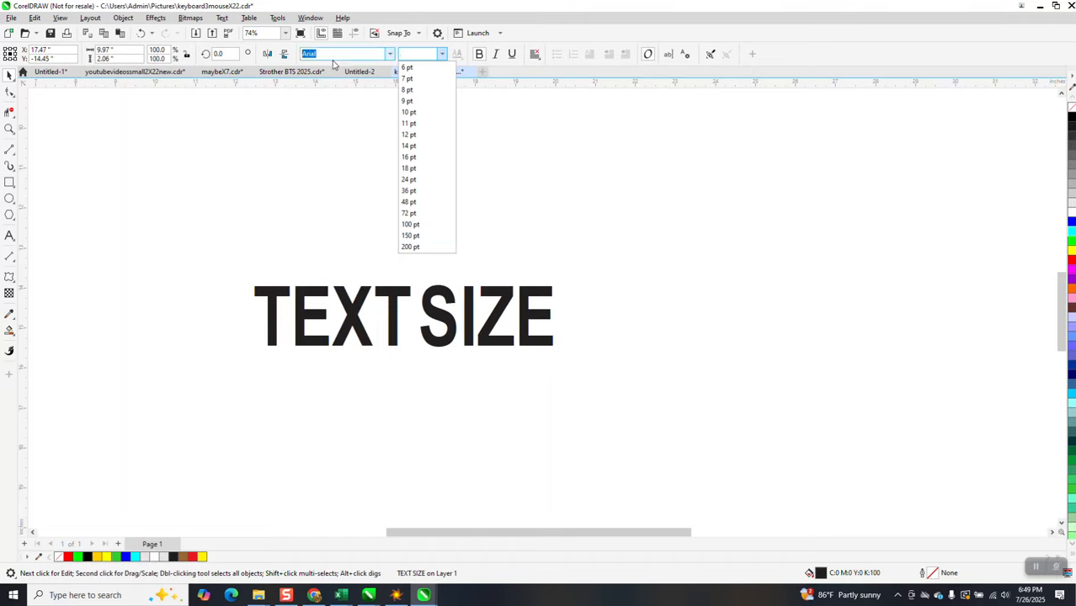
{"action": "type", "text": "175"}
{"action": "key", "text": "Return"}
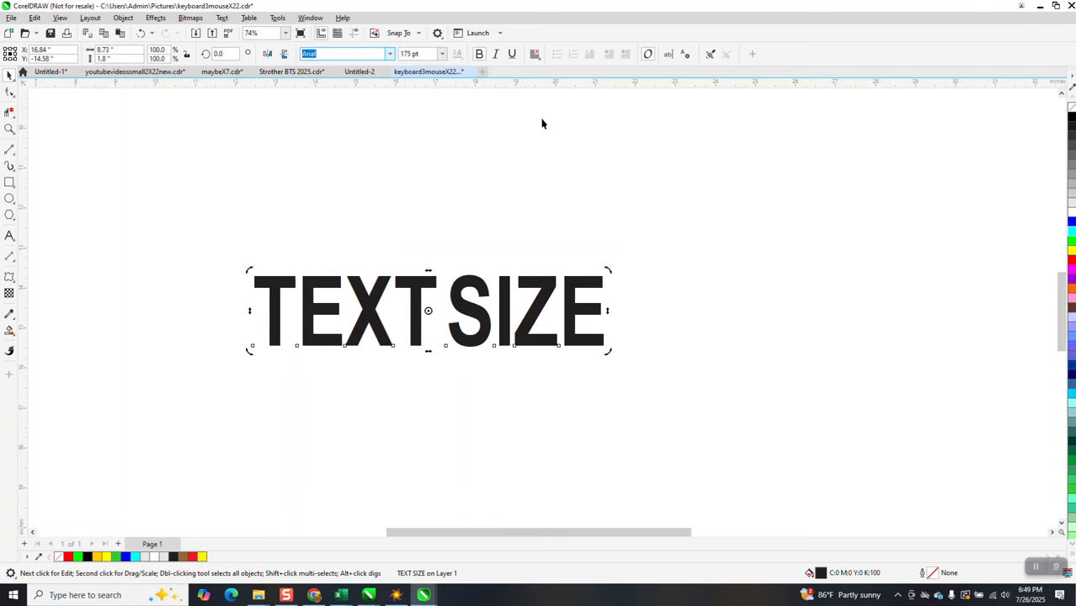
- Move the TEXT SIZE object beside the number keypad graphics, centred at about X 29.3" and Y -13.3"
{"action": "scroll", "coordinate": [552, 271], "scroll_direction": "down", "scroll_amount": 5}
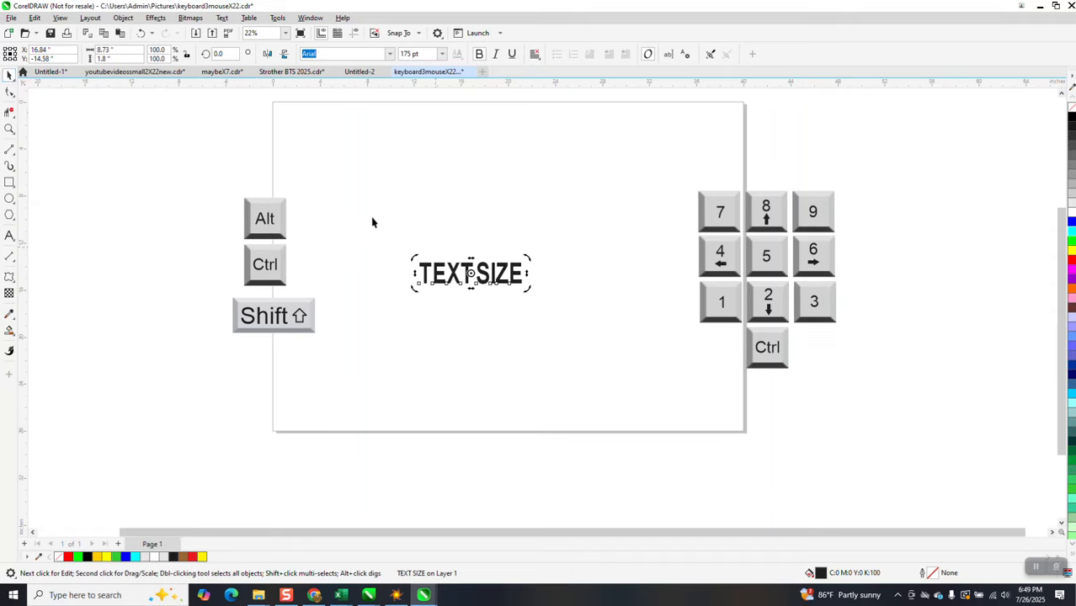
{"action": "left_click_drag", "start_coordinate": [373, 223], "coordinate": [606, 349]}
{"action": "left_click_drag", "start_coordinate": [475, 280], "coordinate": [621, 264]}
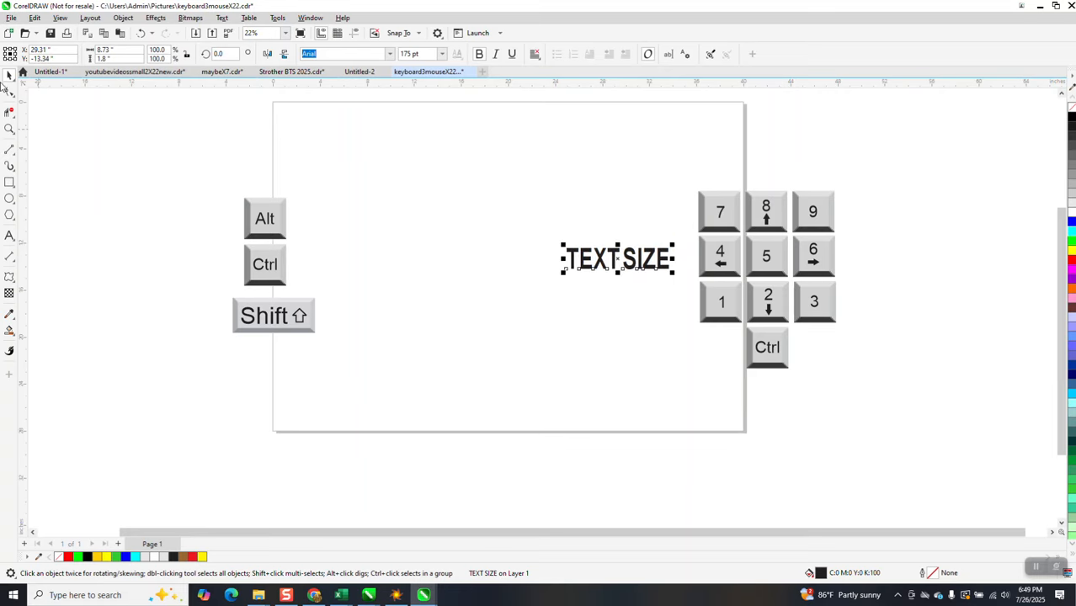
{"action": "left_click", "coordinate": [9, 128]}
{"action": "left_click_drag", "start_coordinate": [569, 173], "coordinate": [888, 388]}
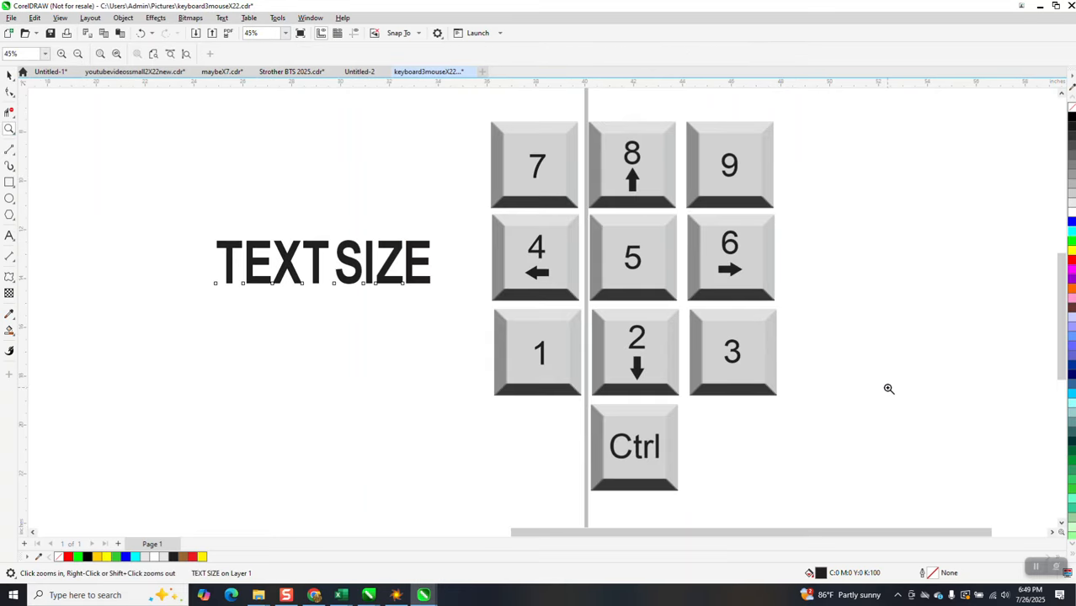